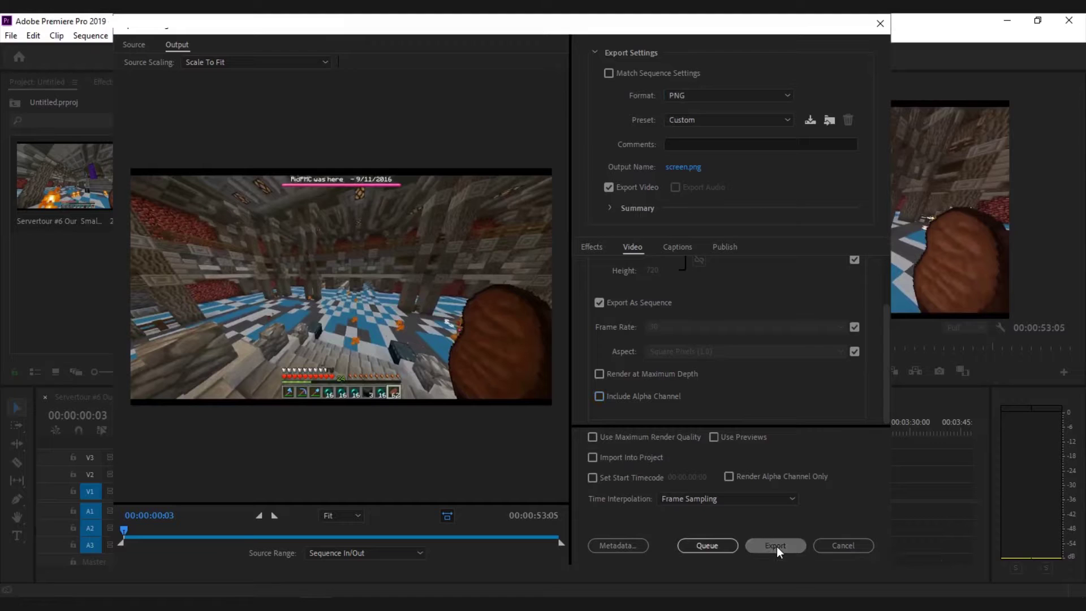
# Export the Premiere Pro sequence as PNG images named screen.png, without the alpha channel.
pyautogui.click(776, 547)
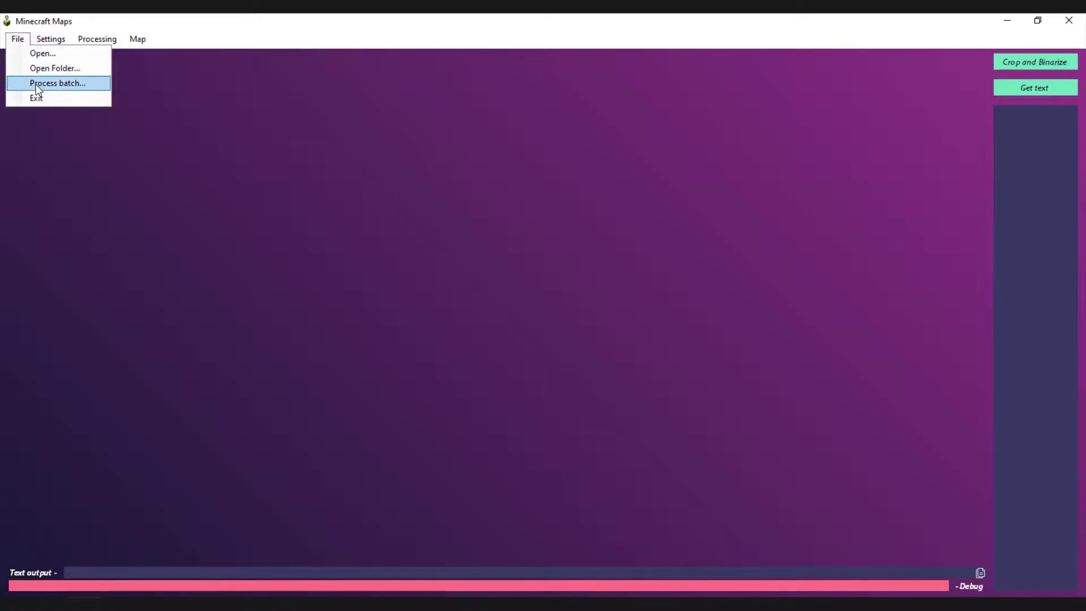
# Switch to the map view in Minecraft Maps and draw the markers on the loaded map.
pyautogui.click(134, 39)
pyautogui.click(1030, 96)
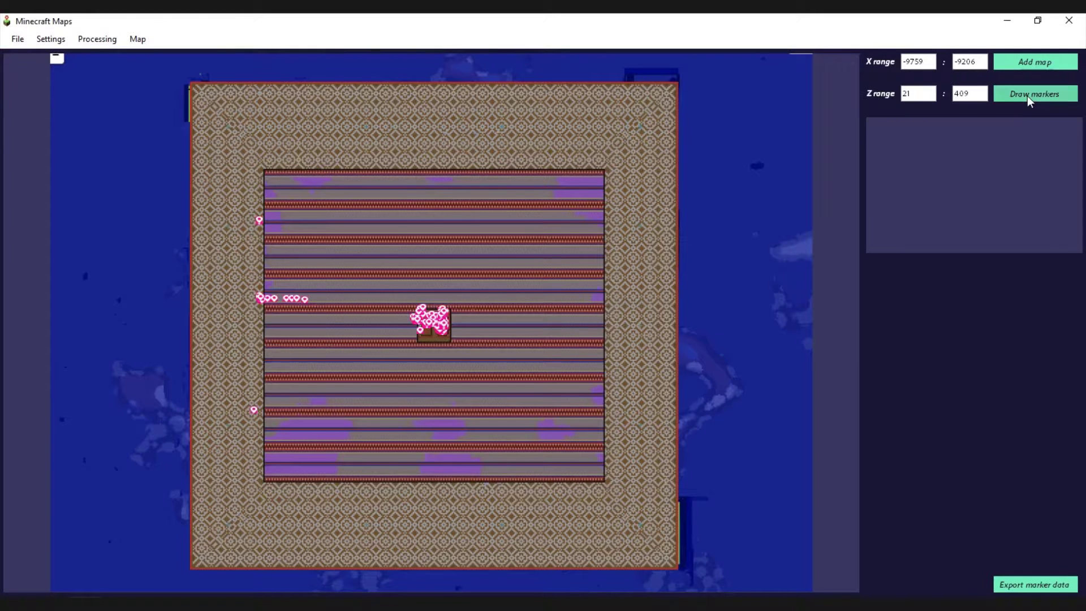
pyautogui.moveTo(442, 331)
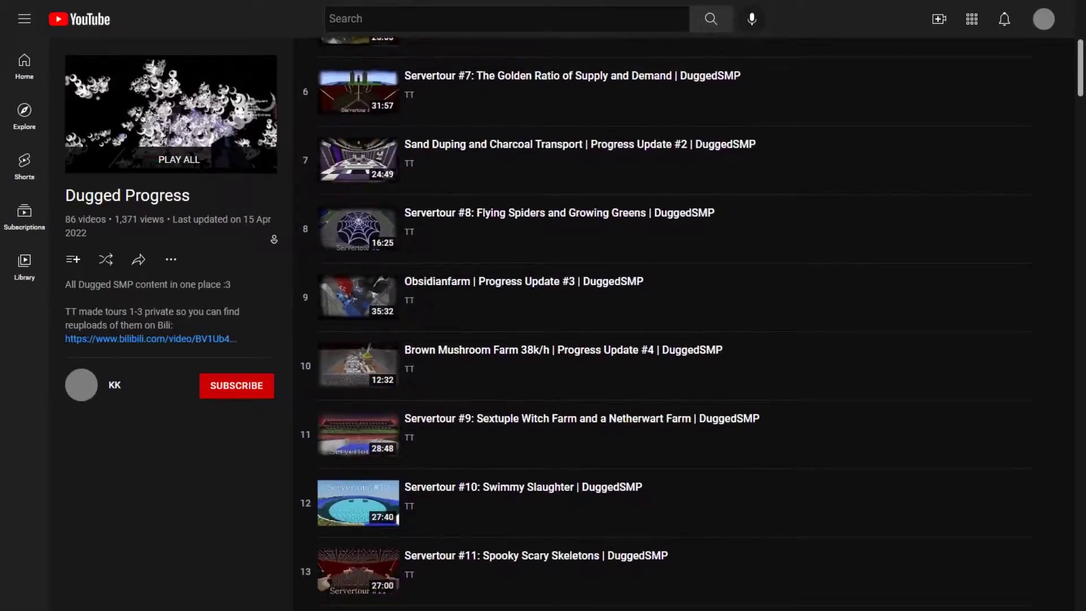
# Browse the videos in the Dugged Progress playlist on YouTube.
pyautogui.scroll(-6, 692, 301)
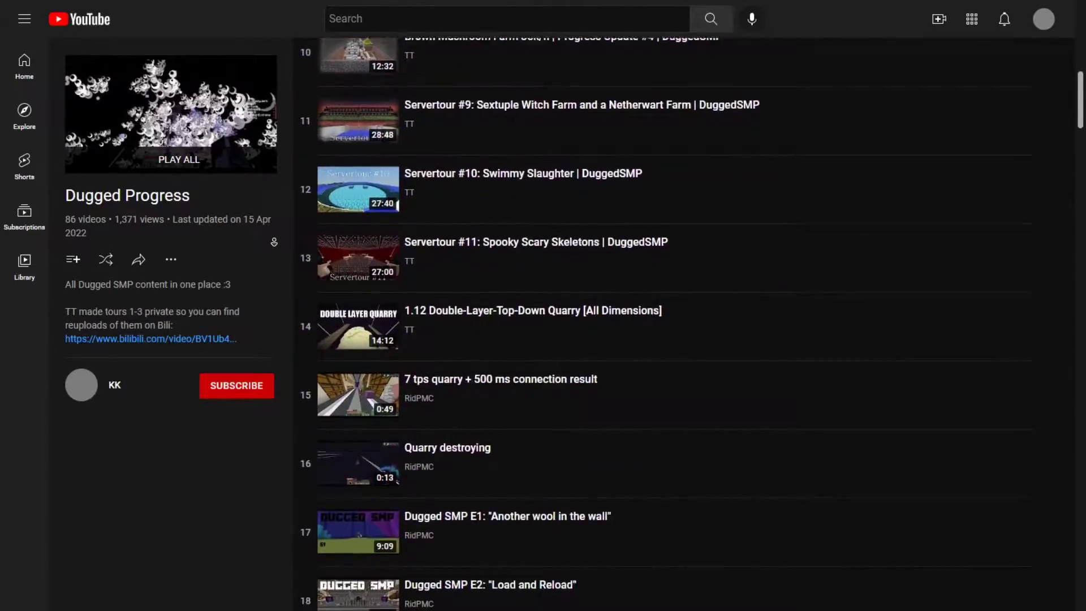
pyautogui.scroll(-6, 693, 301)
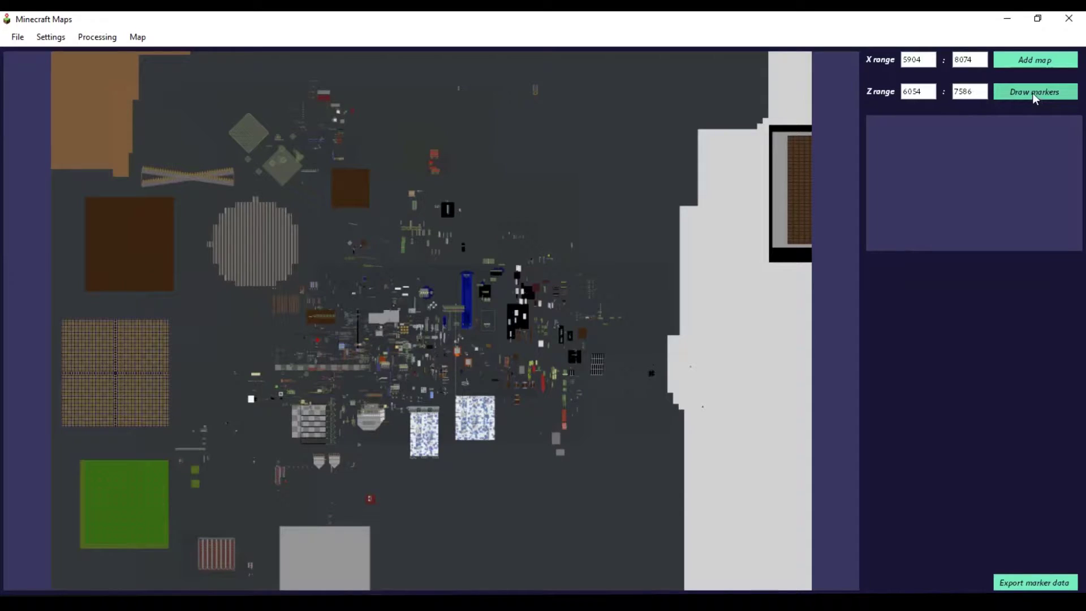
# Draw the markers on the Minecraft Maps map and view the screenshots taken at individual markers.
pyautogui.click(1035, 94)
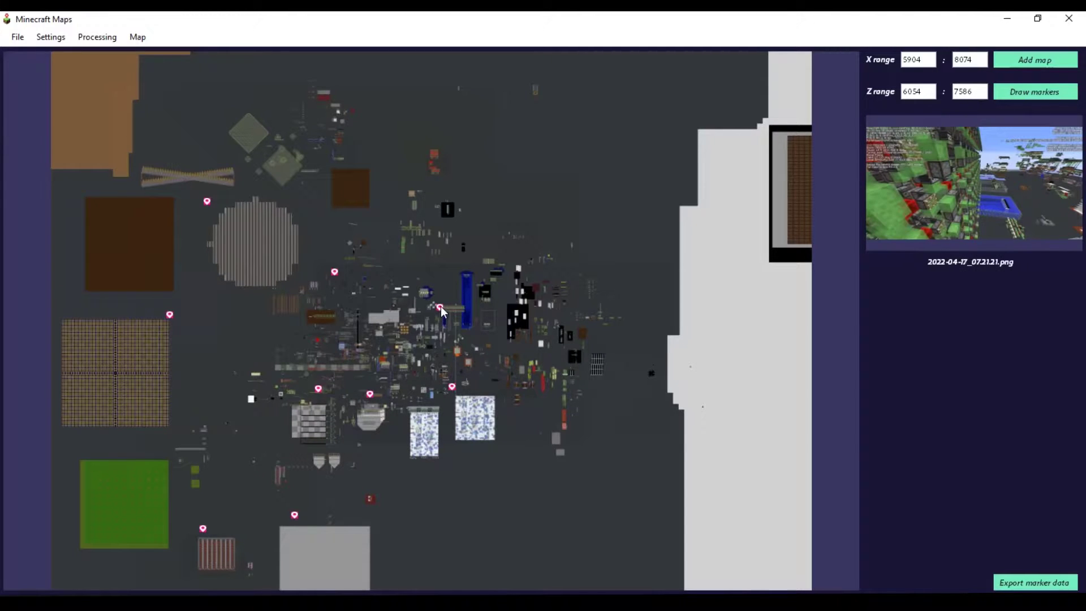
pyautogui.click(371, 398)
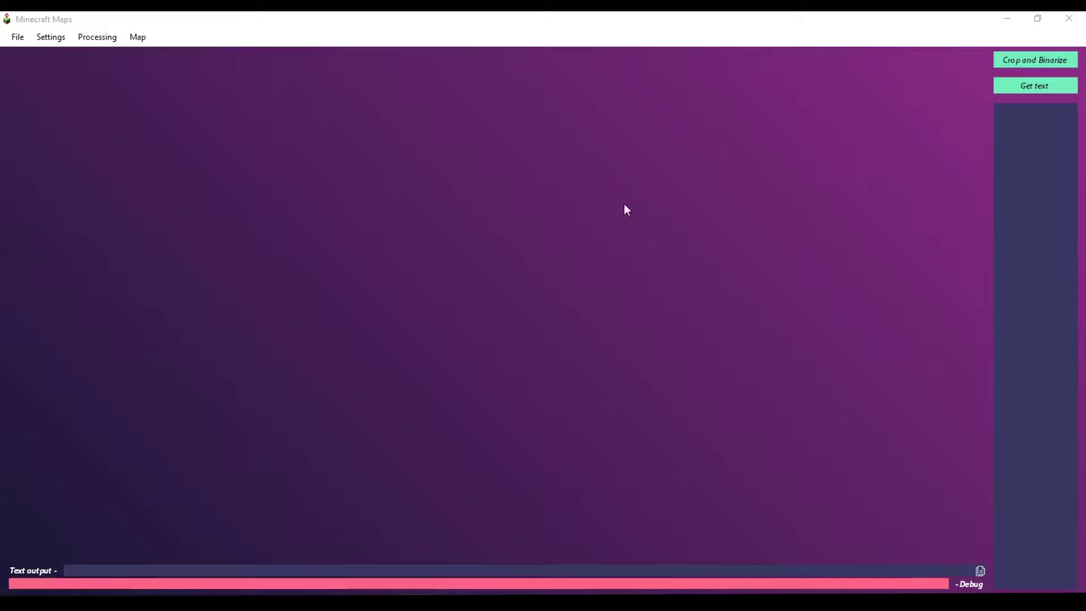
# Open the Minecraft Maps settings.
pyautogui.click(50, 38)
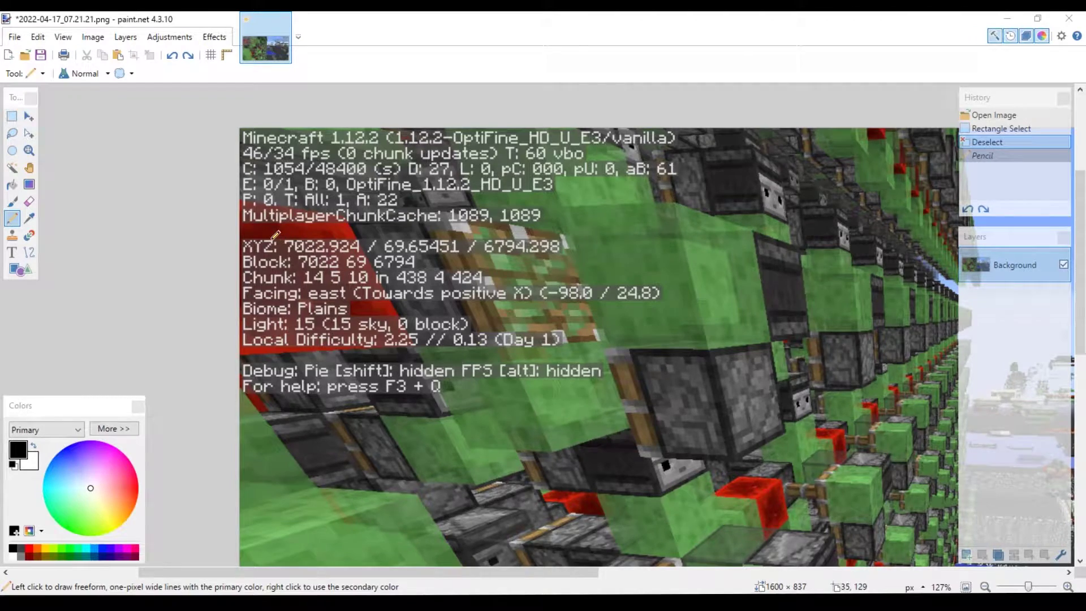
# In paint.net, redo the pencil mark at the XYZ coordinates' upper-left corner and box-select the first digit to measure the crop area.
pyautogui.scroll(1, 276, 235)
pyautogui.scroll(8, 277, 235)
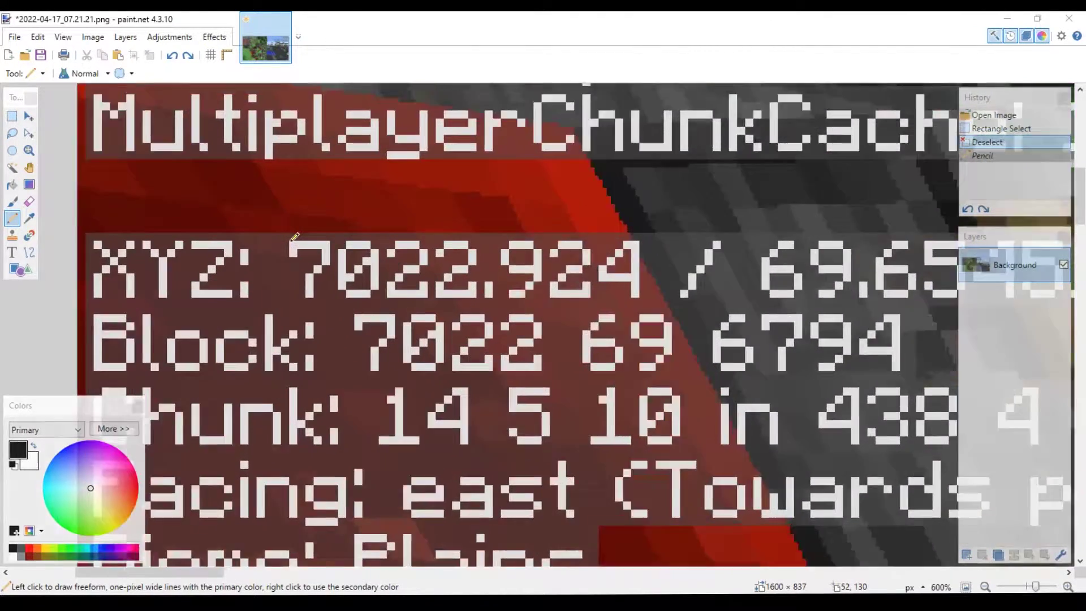
pyautogui.scroll(1, 294, 237)
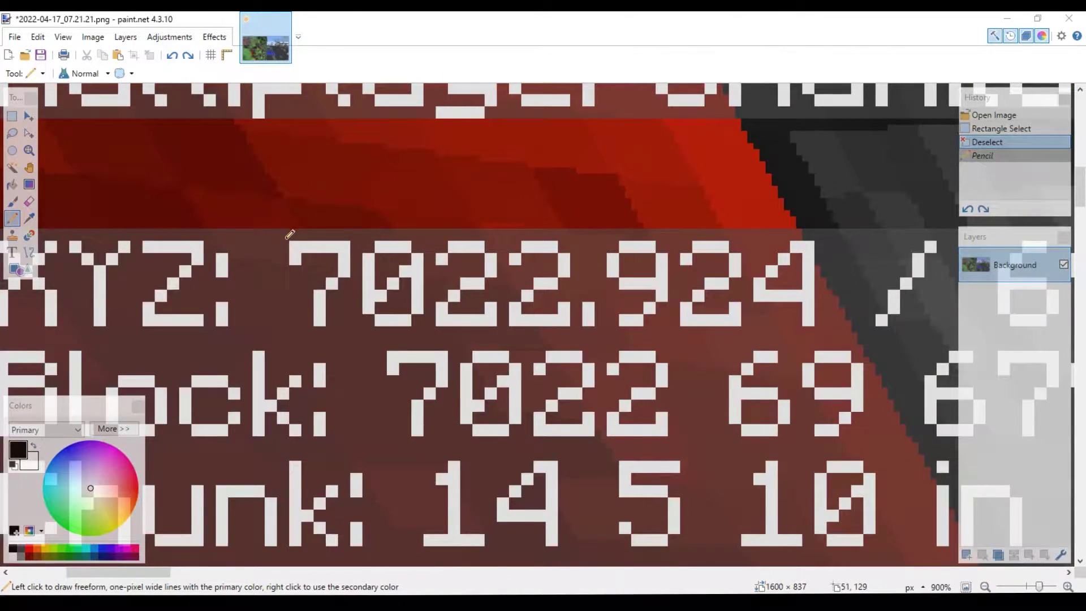
pyautogui.hotkey('ctrl', 'y')
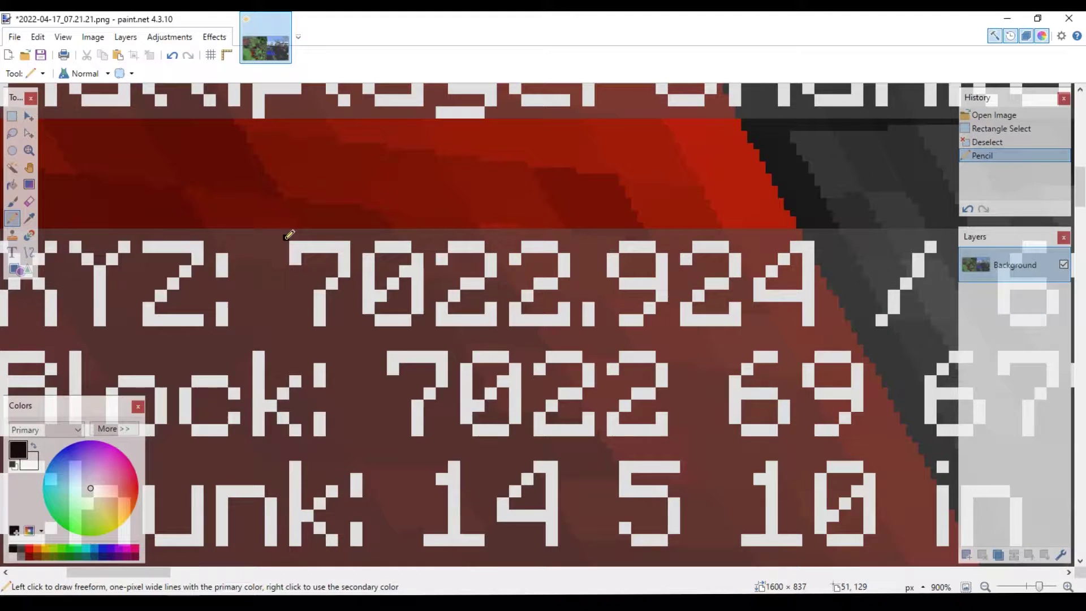
pyautogui.click(12, 116)
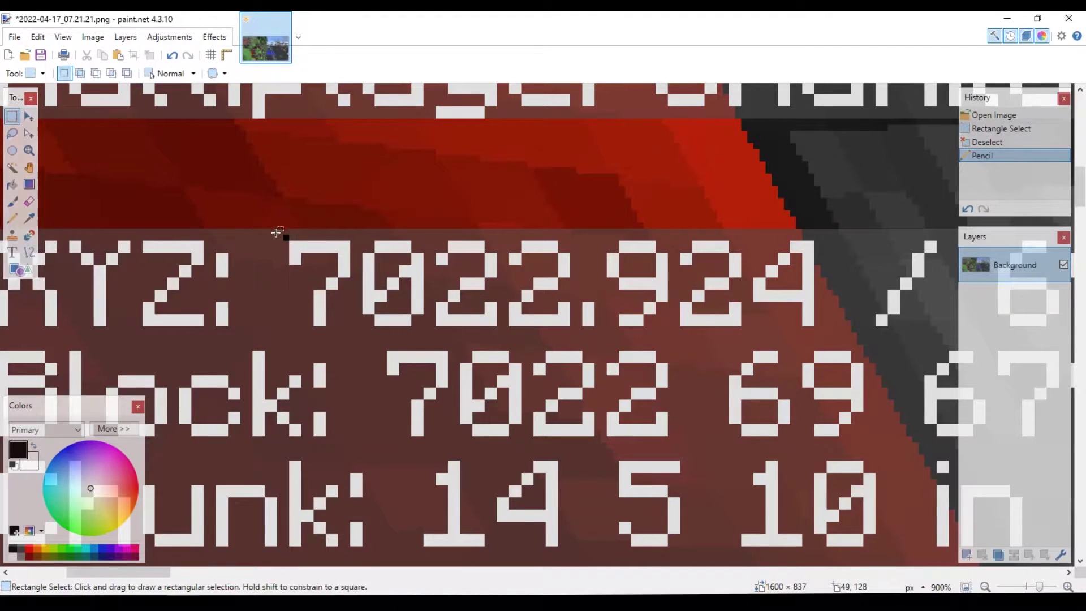
pyautogui.moveTo(284, 235)
pyautogui.mouseDown()
pyautogui.moveTo(308, 278)
pyautogui.moveTo(368, 339)
pyautogui.moveTo(386, 332)
pyautogui.mouseUp()
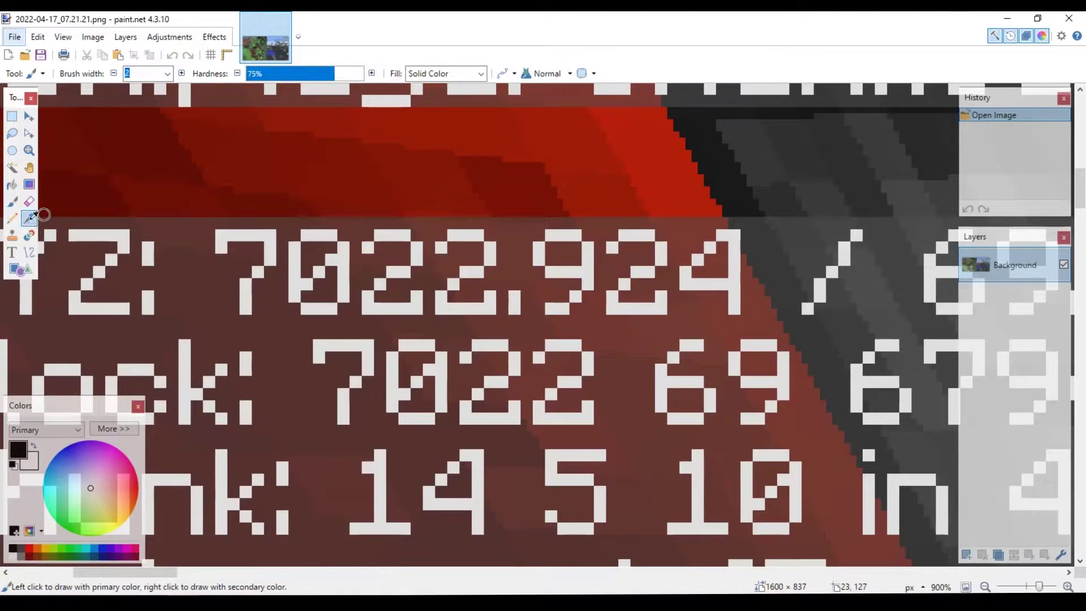
# Sample the color of the XYZ coordinate text with the Color Picker and inspect its RGB values.
pyautogui.click(28, 218)
pyautogui.click(229, 231)
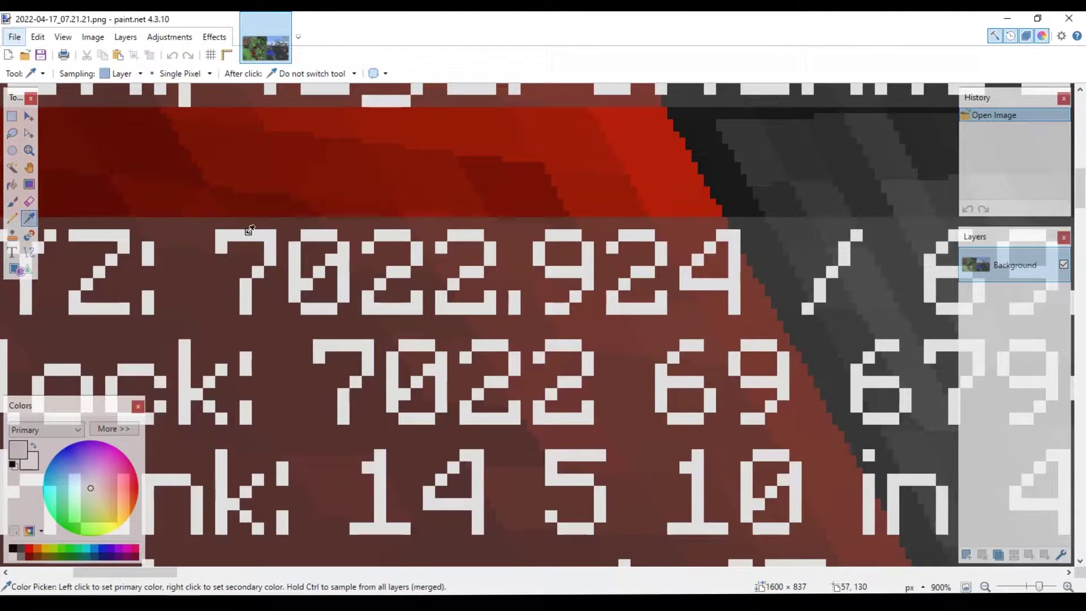
pyautogui.click(133, 433)
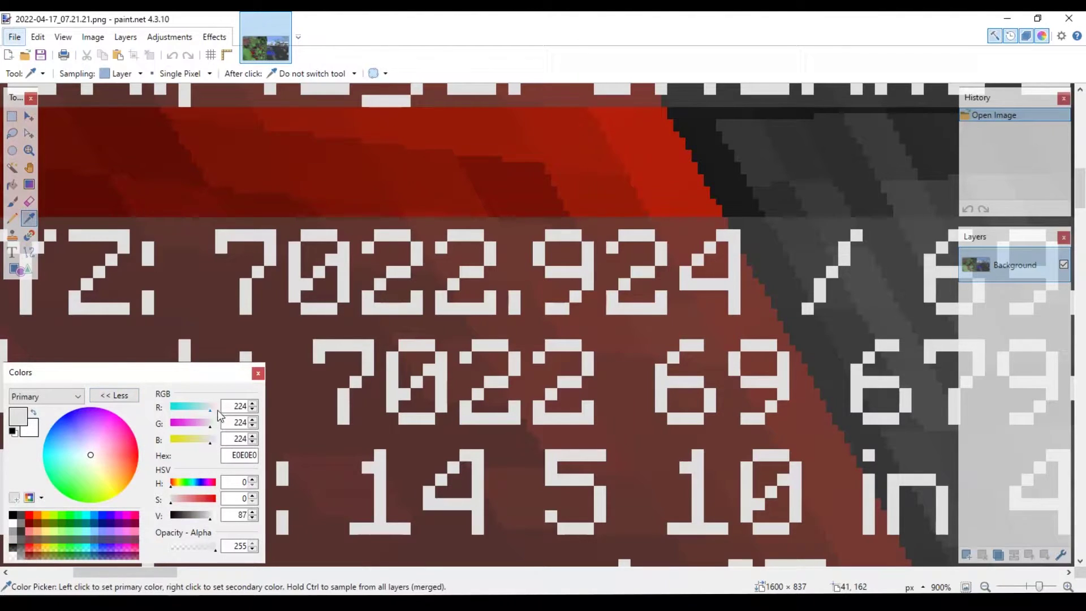
pyautogui.doubleClick(239, 406)
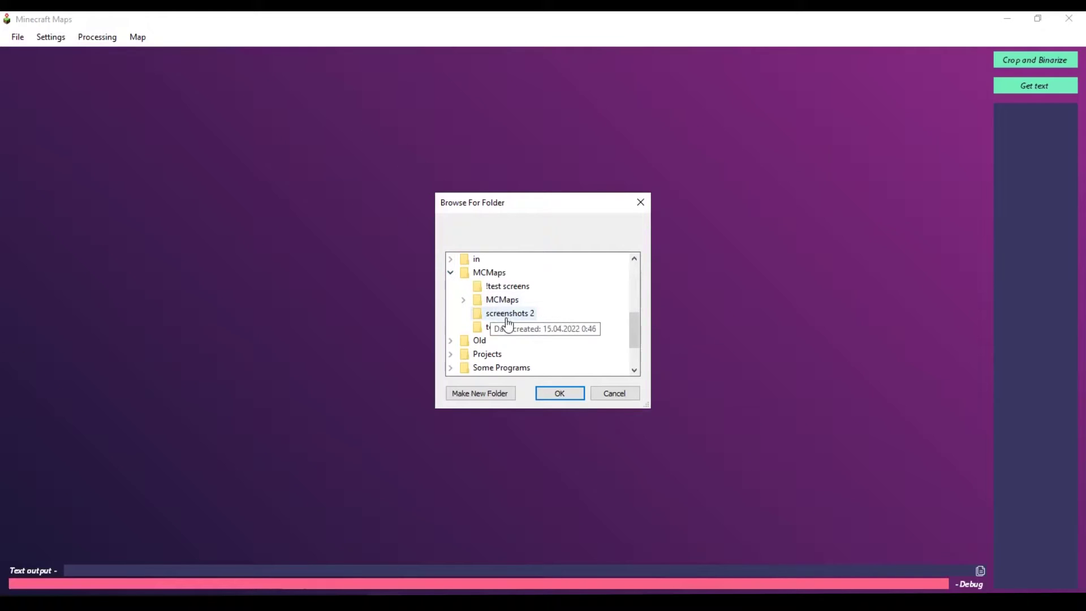
# Load the images from the !test screens folder into Minecraft Maps.
pyautogui.click(508, 286)
pyautogui.click(558, 392)
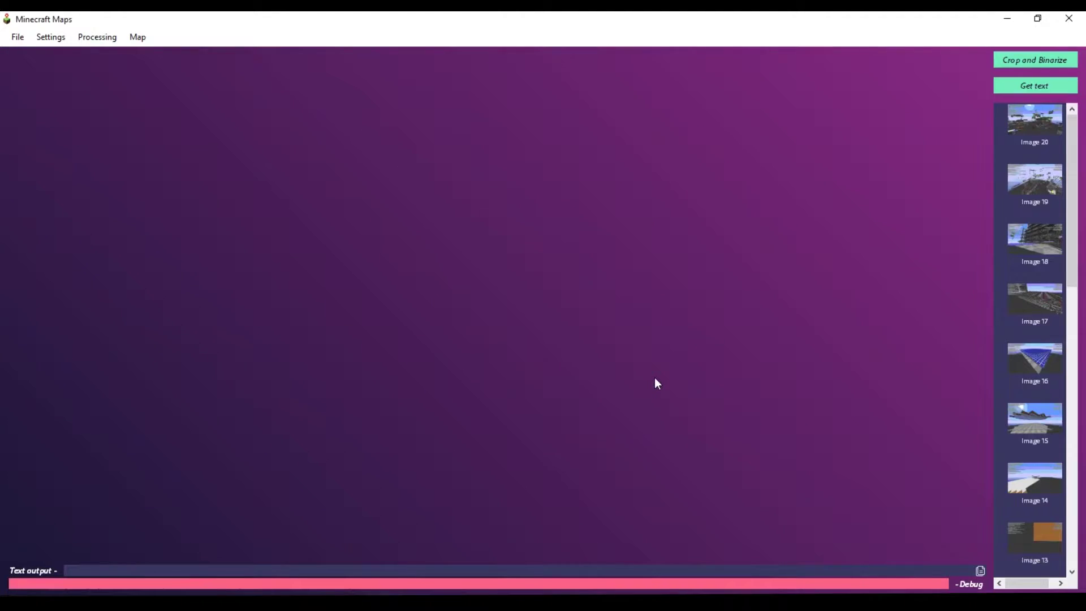
# Crop and binarize Image 20, and extract the coordinate text from the resulting image.
pyautogui.click(1045, 123)
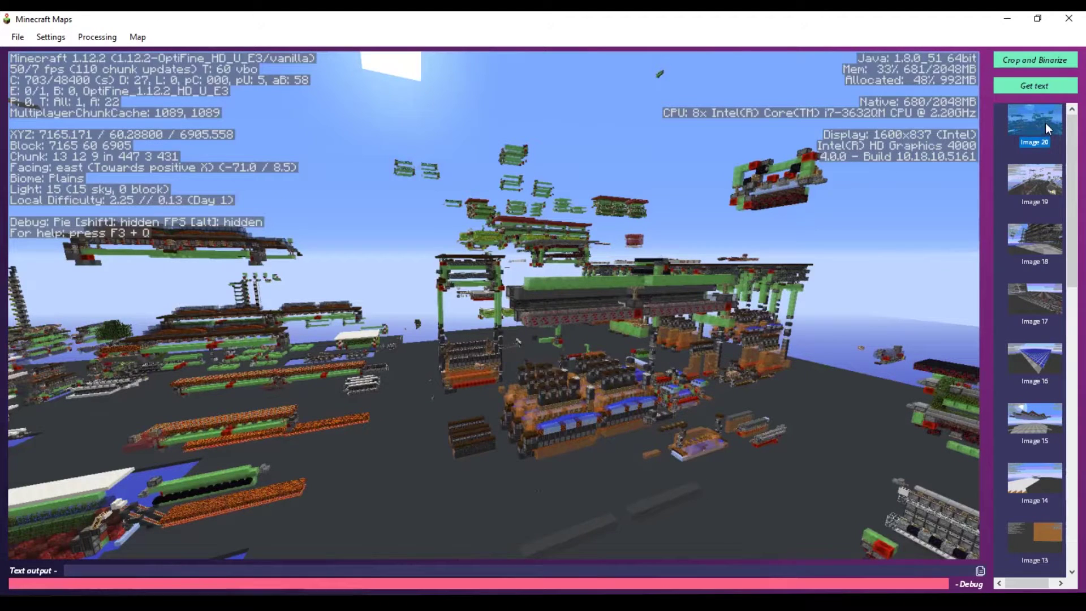
pyautogui.click(1026, 58)
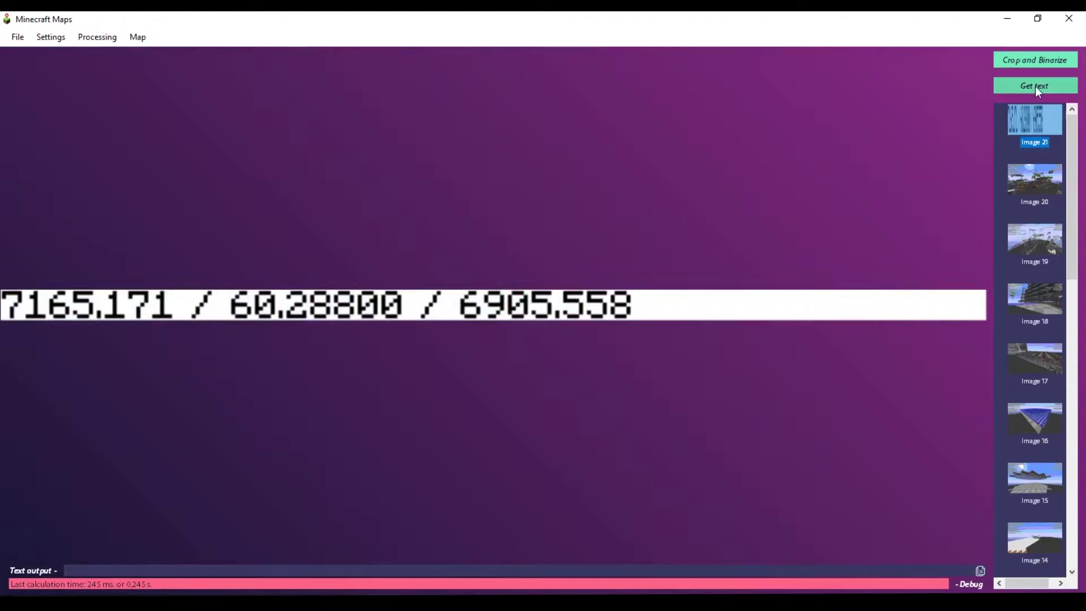
pyautogui.click(1036, 88)
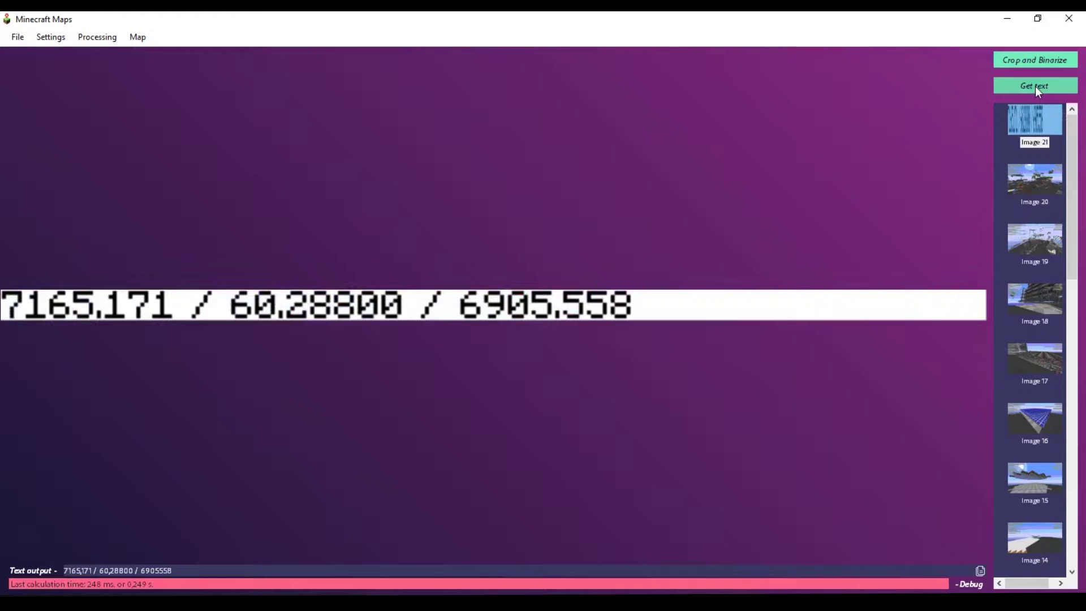
# Open the map view, draw the markers on the loaded map and view the screenshot of a central marker.
pyautogui.click(137, 37)
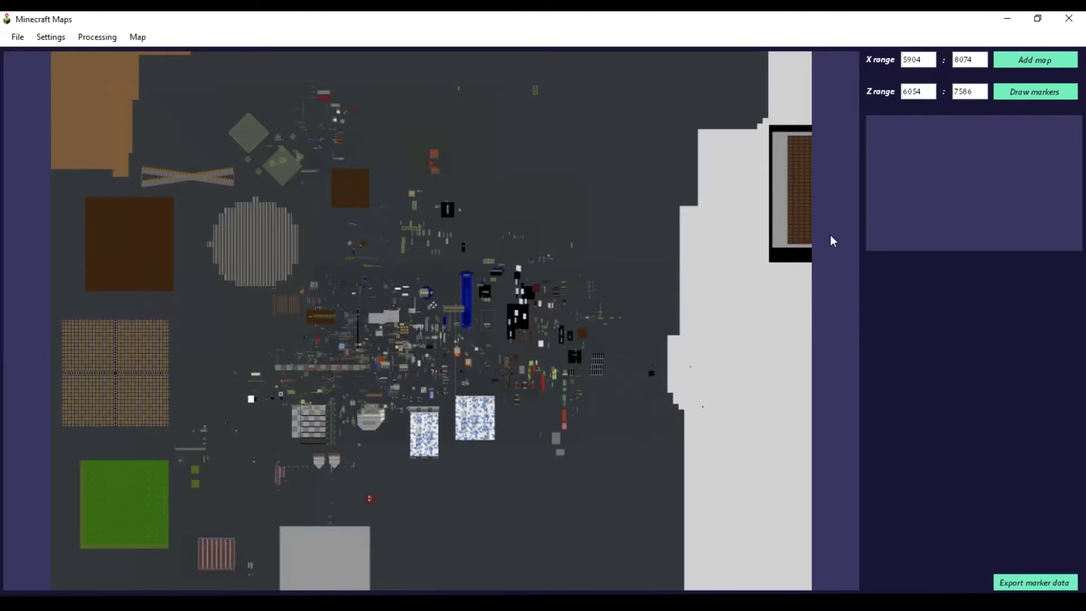
pyautogui.click(1017, 95)
pyautogui.click(441, 309)
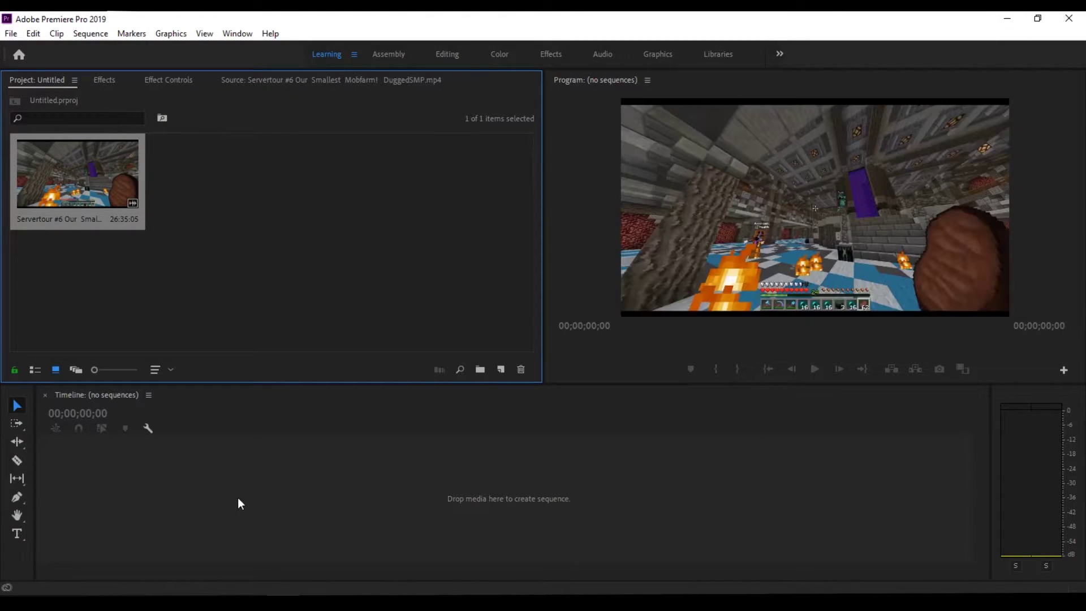
# Create a sequence in Premiere Pro by placing the Servertour #6 clip on the empty timeline.
pyautogui.moveTo(238, 499); pyautogui.dragTo(238, 499)
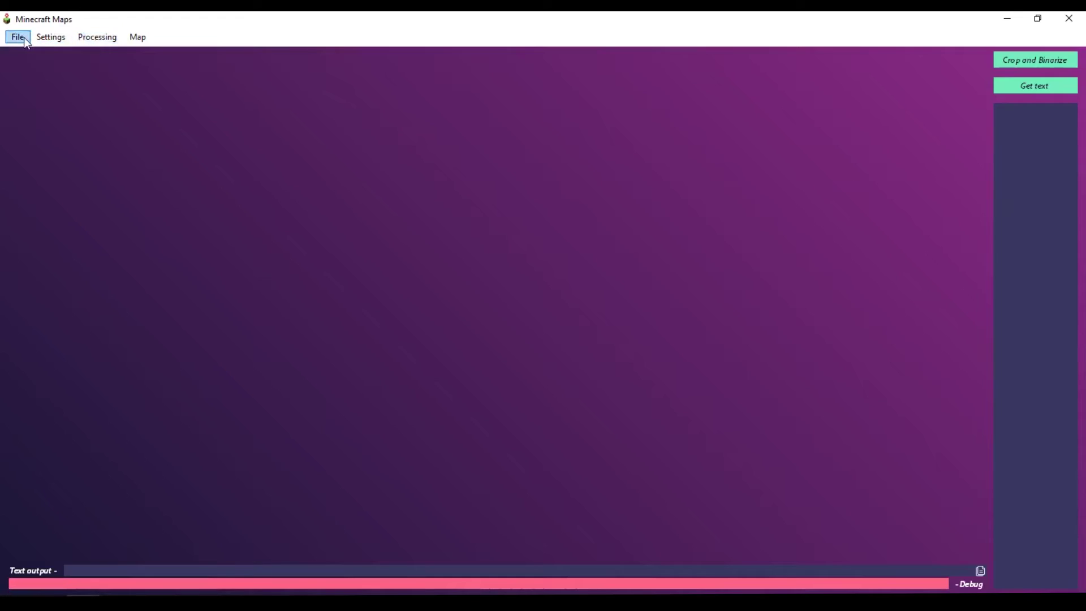
# Start batch processing of images in Minecraft Maps.
pyautogui.click(17, 36)
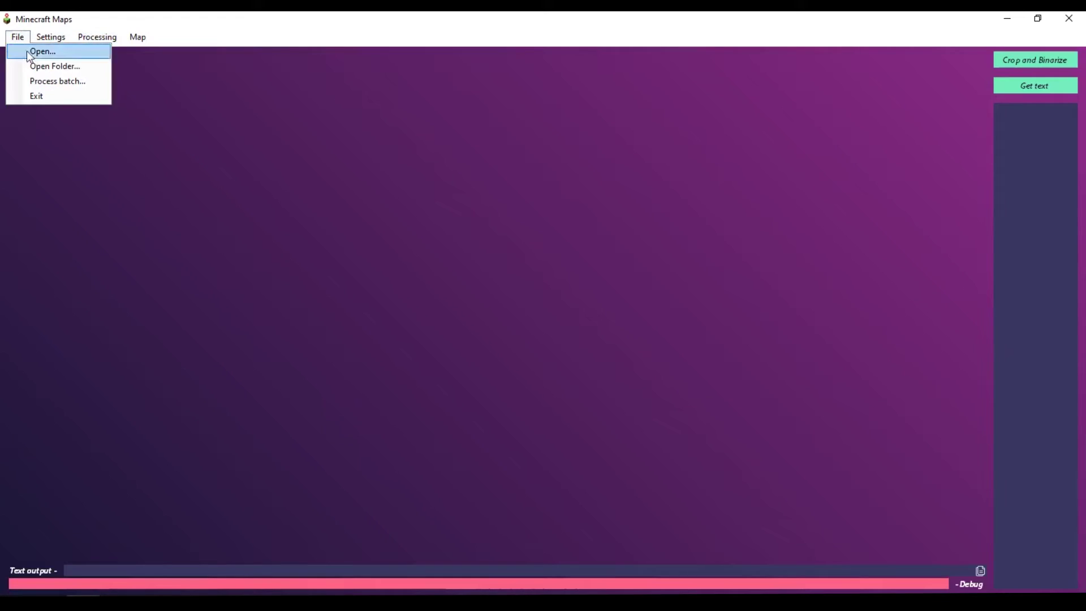
pyautogui.click(35, 82)
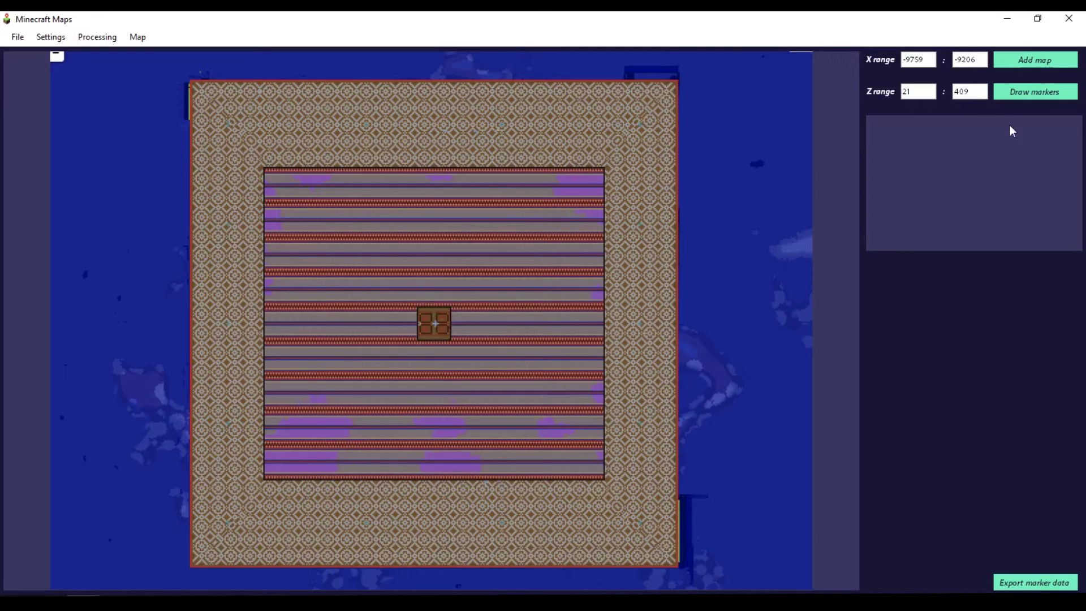
# Draw the markers on the map and view the screenshots of several markers in the central cluster and the row west of it.
pyautogui.click(1027, 93)
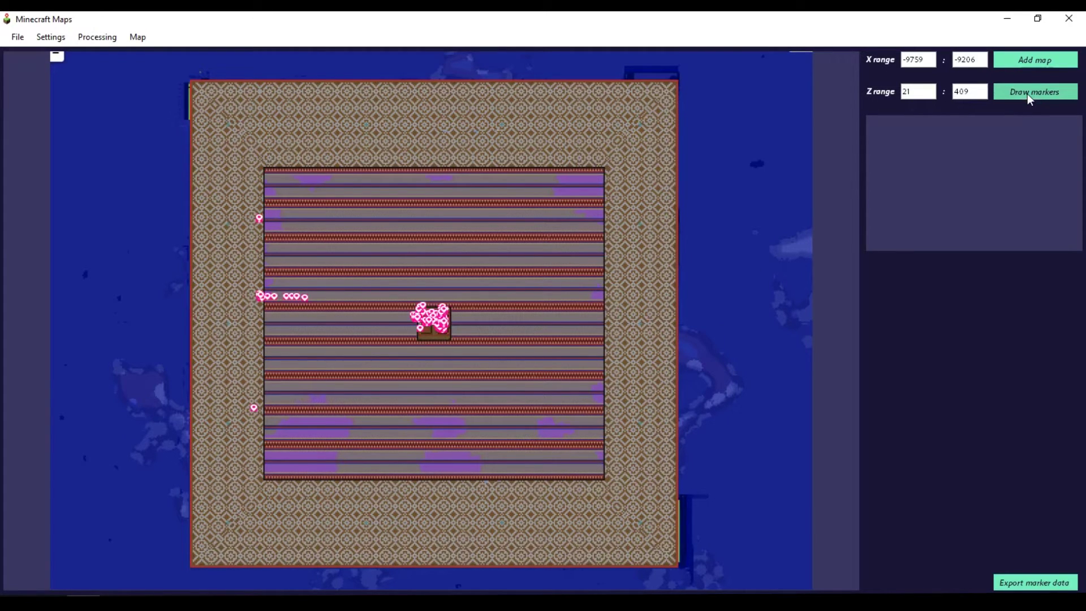
pyautogui.click(442, 330)
pyautogui.click(433, 318)
pyautogui.click(420, 324)
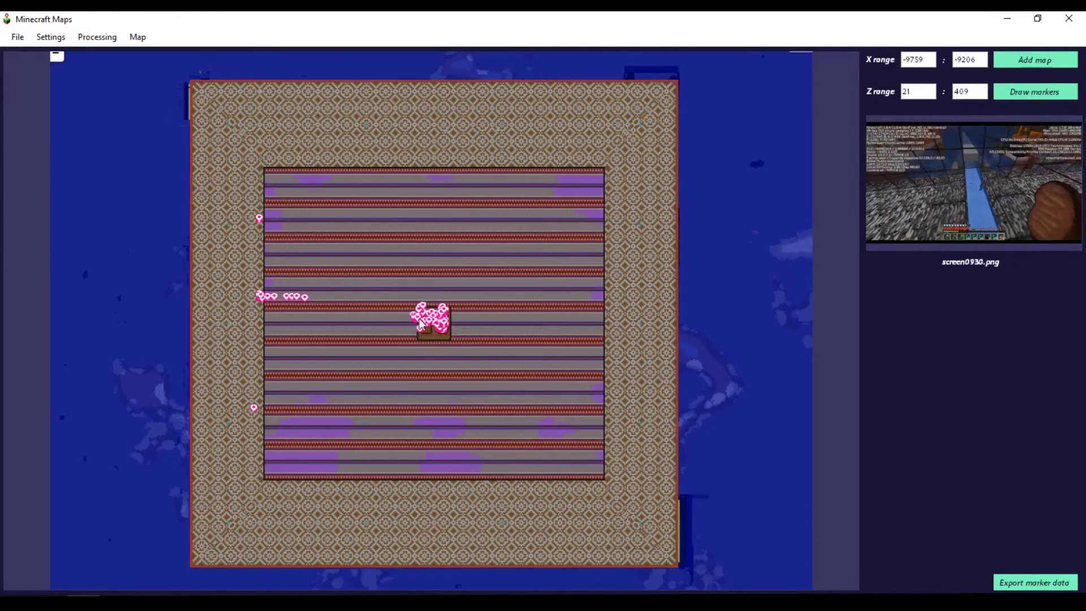
pyautogui.click(416, 318)
pyautogui.click(298, 298)
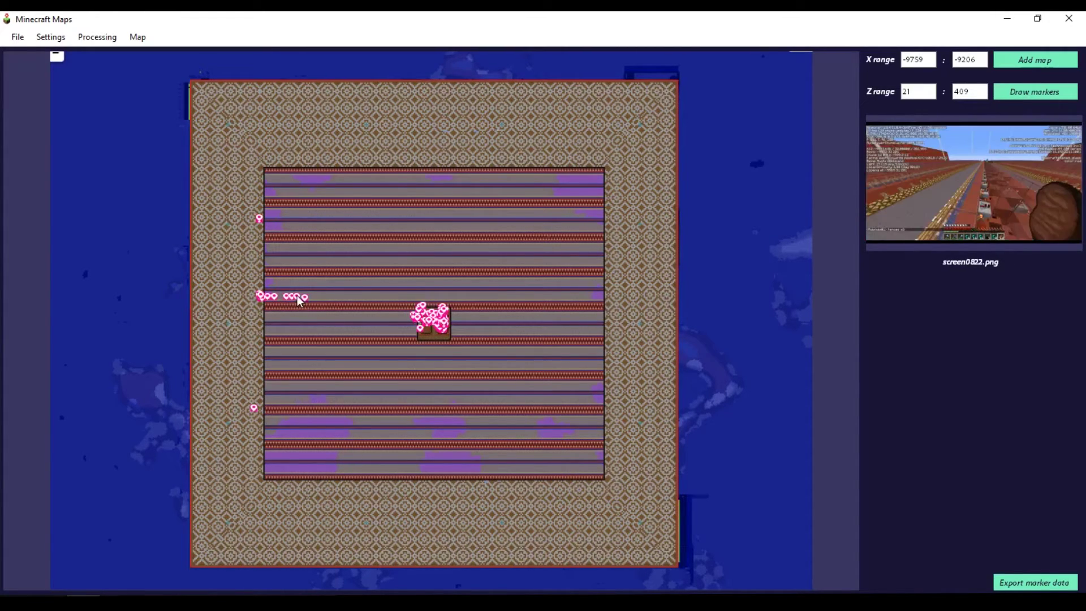
pyautogui.click(294, 298)
pyautogui.click(289, 300)
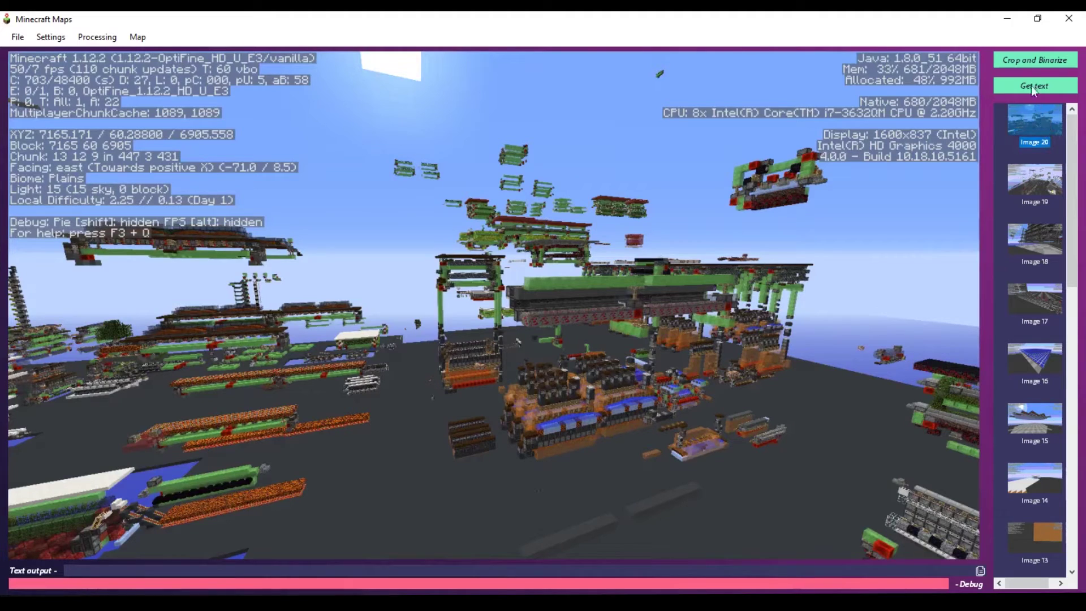
# Crop and binarize the selected Image 20 and run Get text on the cropped coordinates.
pyautogui.click(1034, 59)
pyautogui.click(1030, 111)
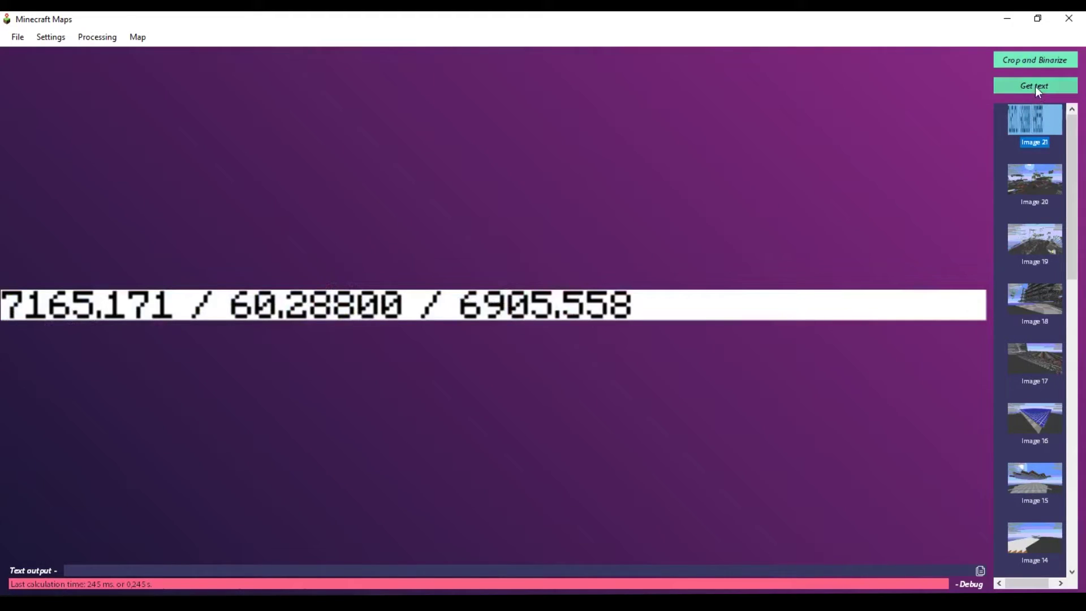
pyautogui.click(1035, 86)
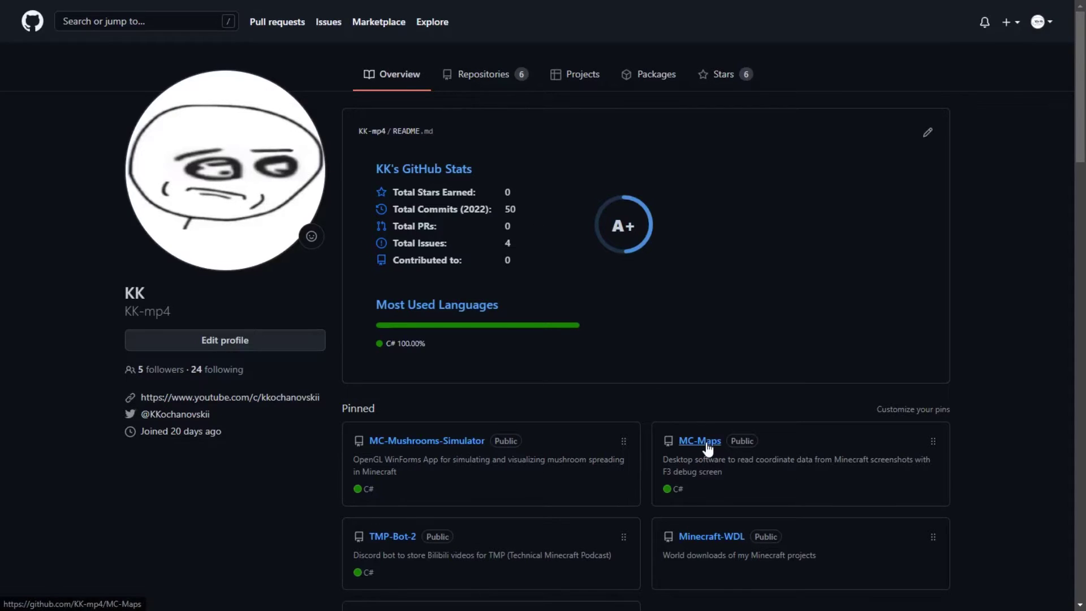
# Open the MC-Maps repository on GitHub and read through the usage steps in its README.
pyautogui.click(706, 444)
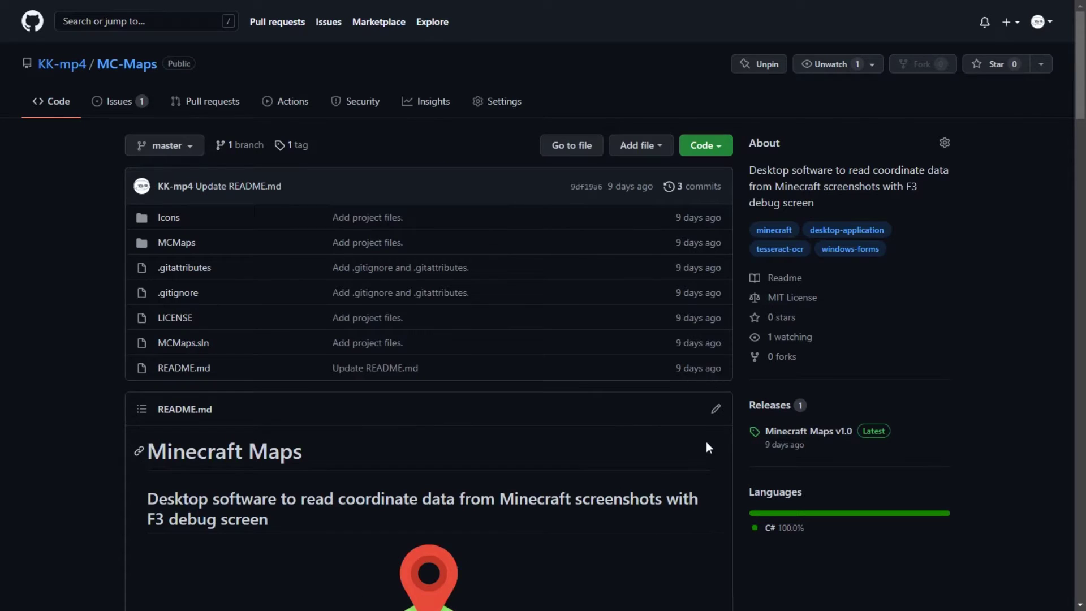
pyautogui.scroll(-5, 705, 440)
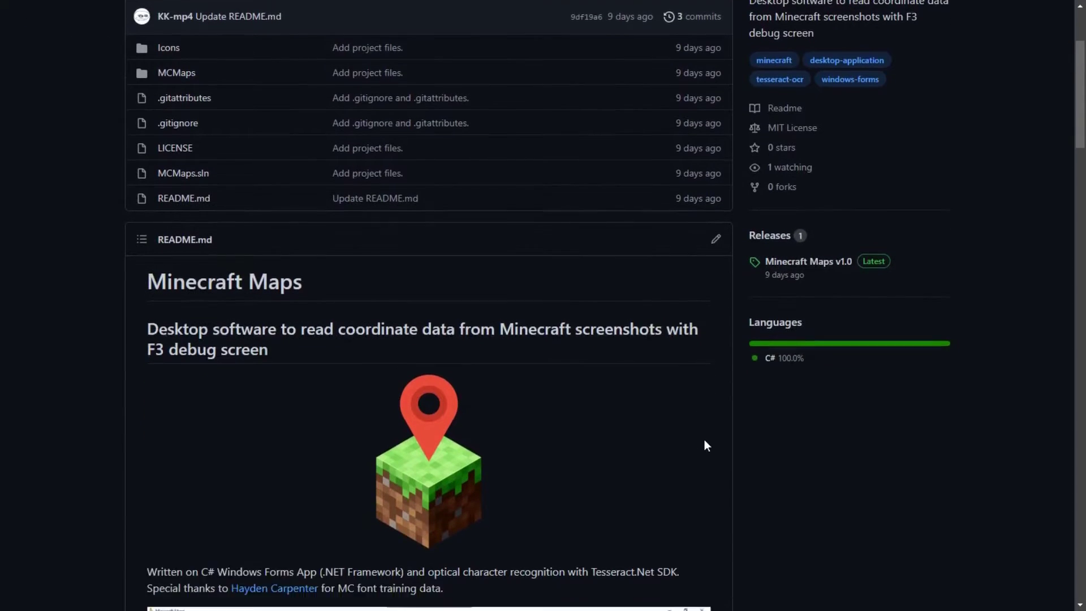
pyautogui.scroll(-15, 706, 445)
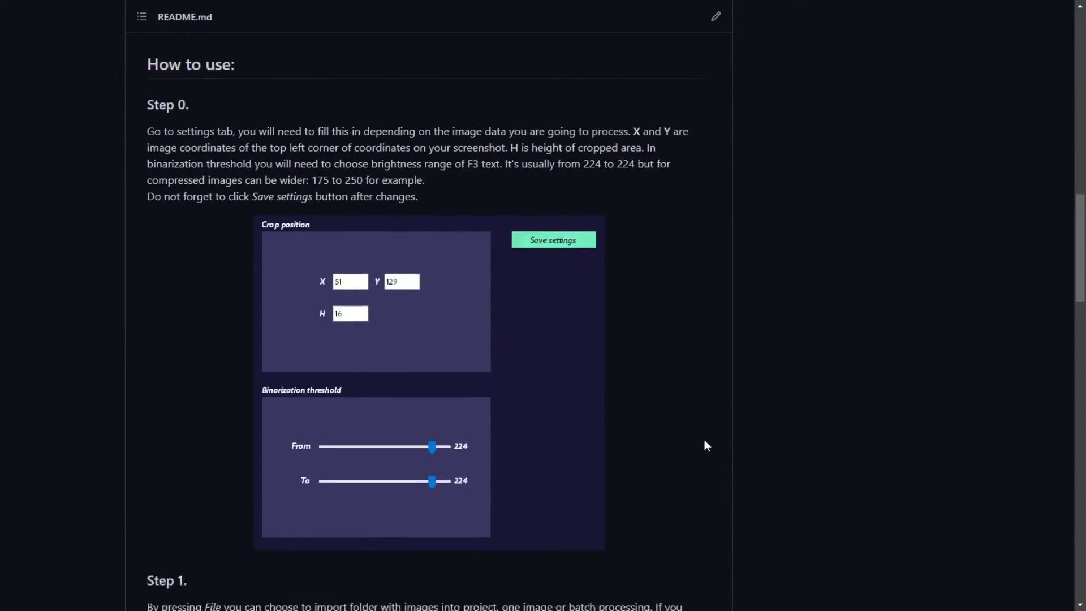
pyautogui.scroll(-20, 704, 445)
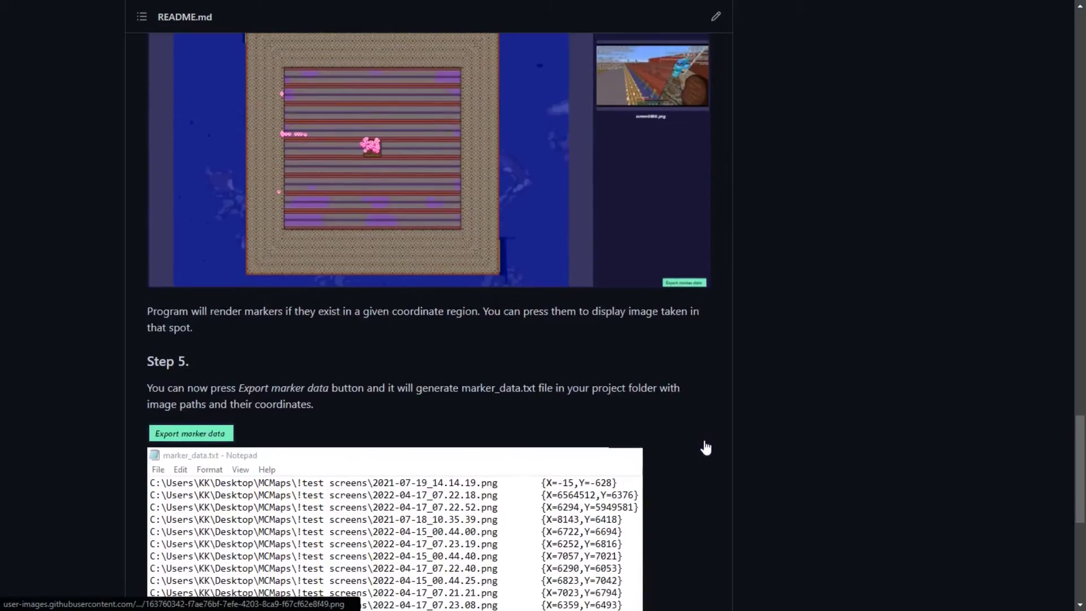
# Finish reading the README, switch to the YouTube channel's home page and browse its History and Dead peoples videos playlists.
pyautogui.scroll(-3, 704, 448)
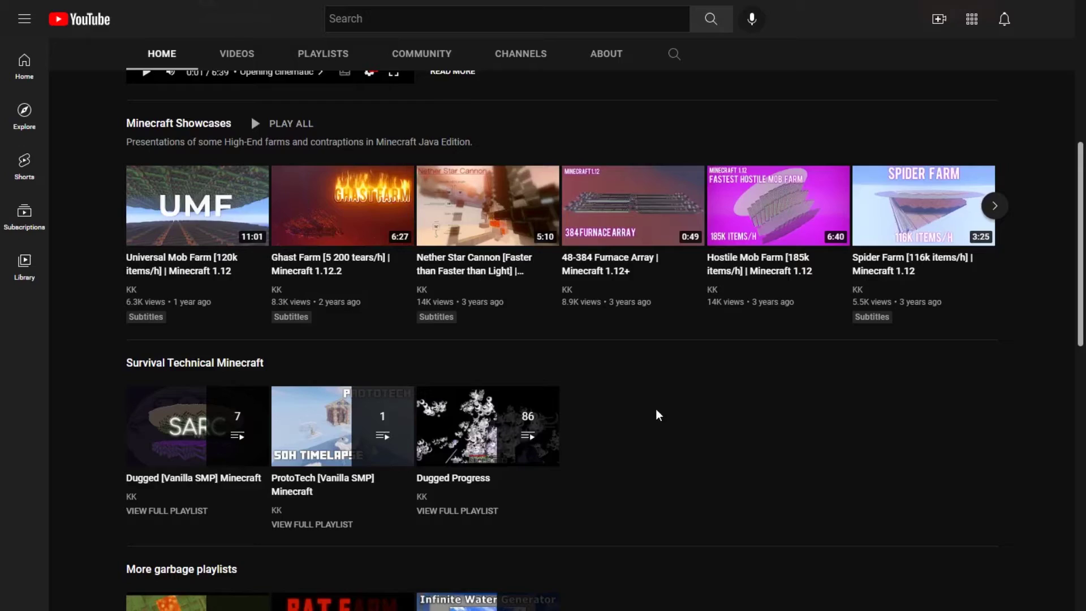
pyautogui.scroll(-7, 657, 410)
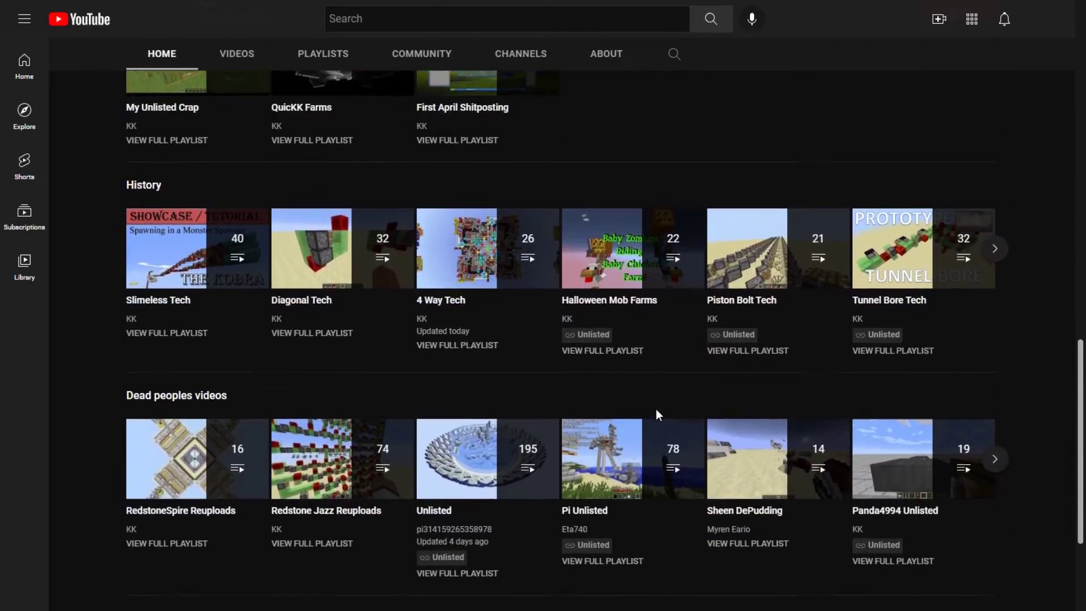
pyautogui.click(997, 289)
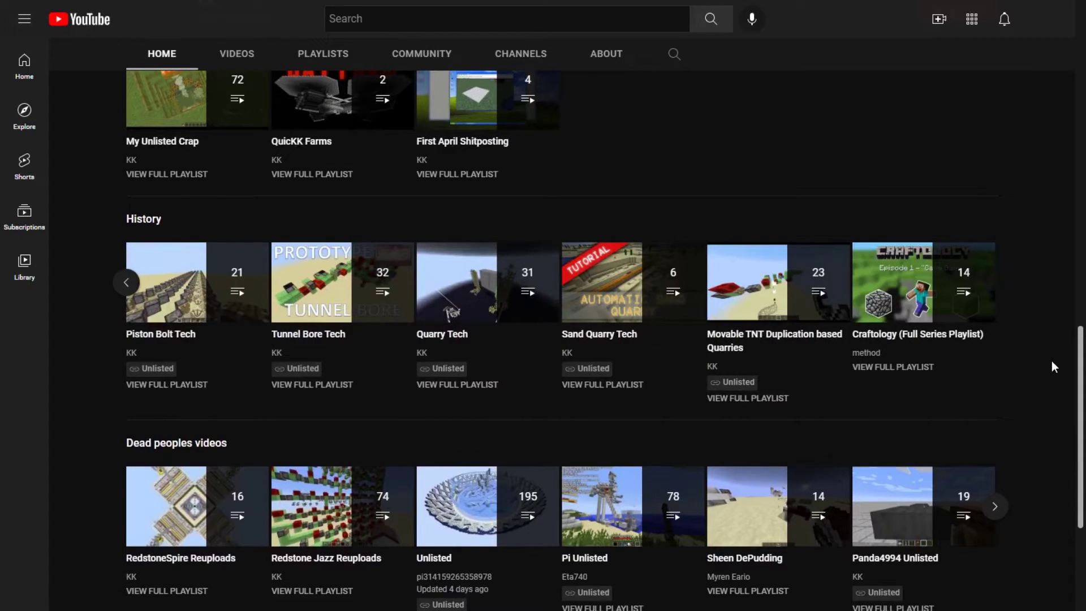
pyautogui.click(996, 507)
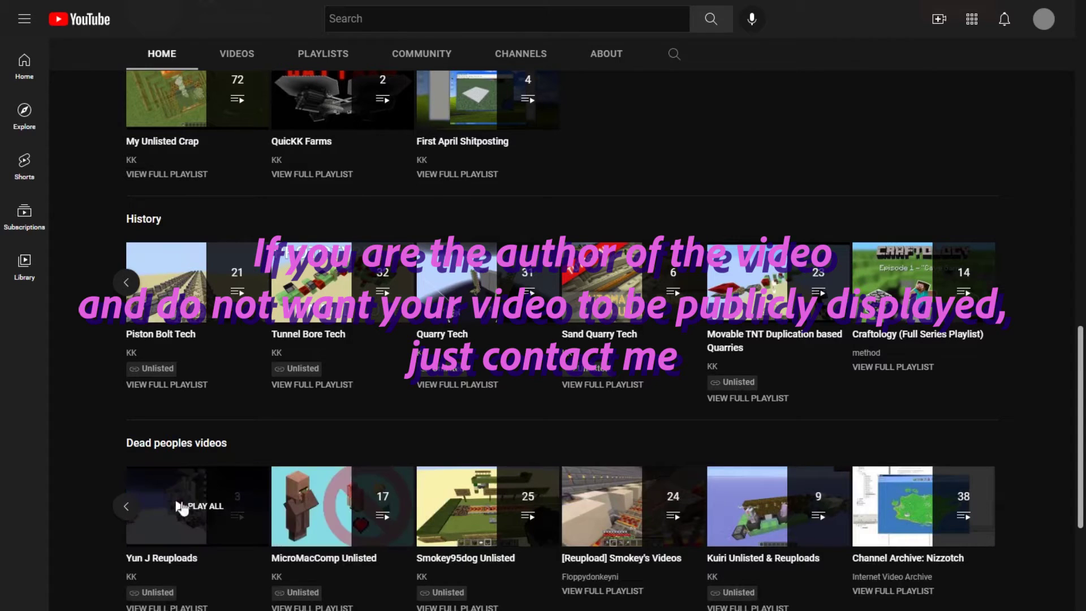
pyautogui.click(117, 507)
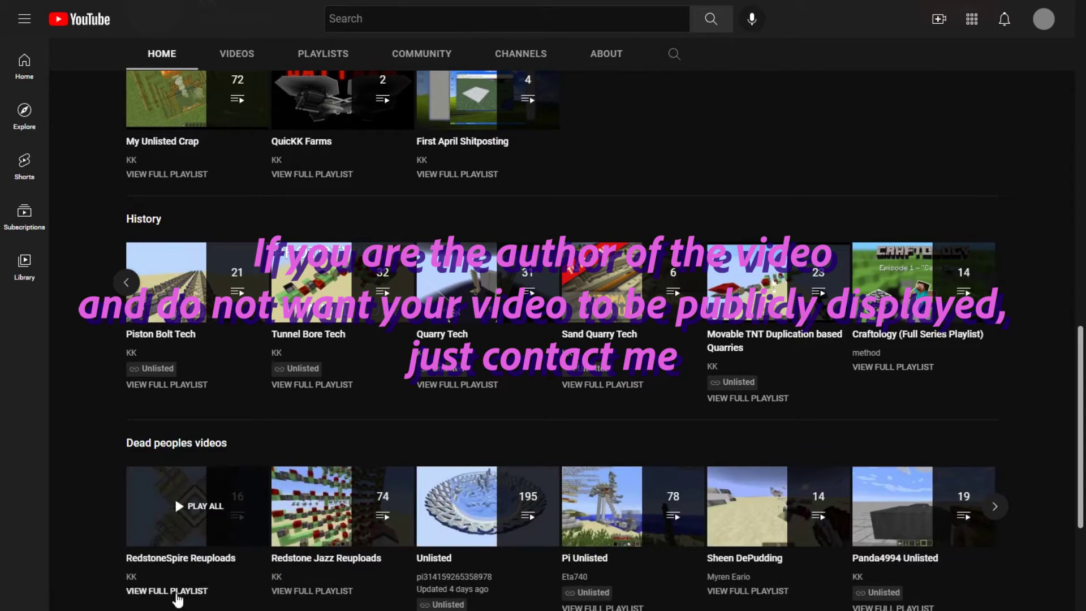
# Open the full RedstoneSpire Reuploads playlist, look through its videos to the end and return to the channel page.
pyautogui.click(174, 497)
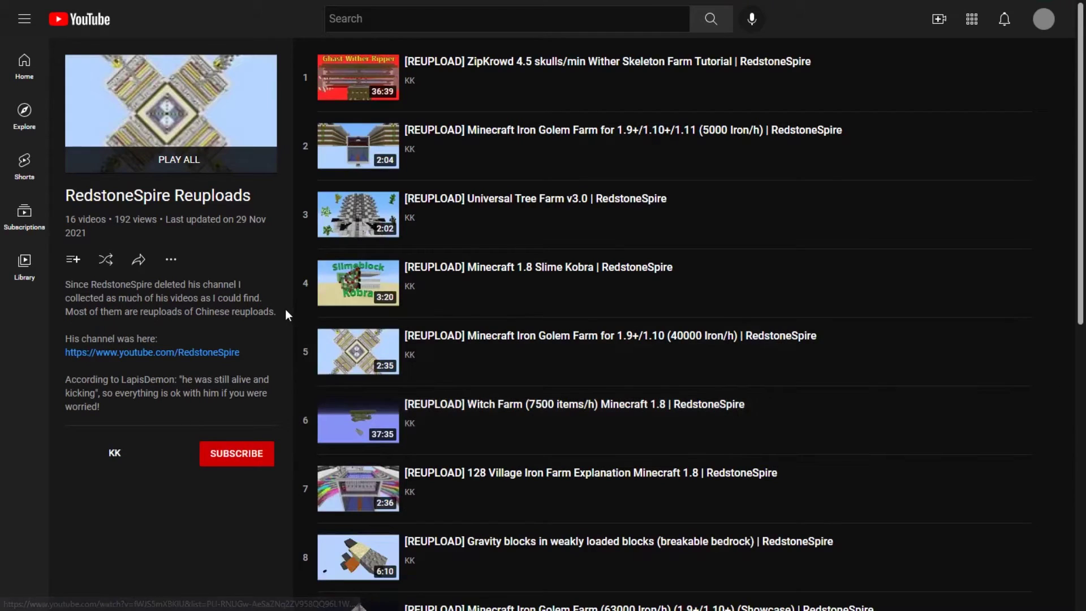
pyautogui.scroll(-5, 284, 309)
pyautogui.scroll(-4, 284, 310)
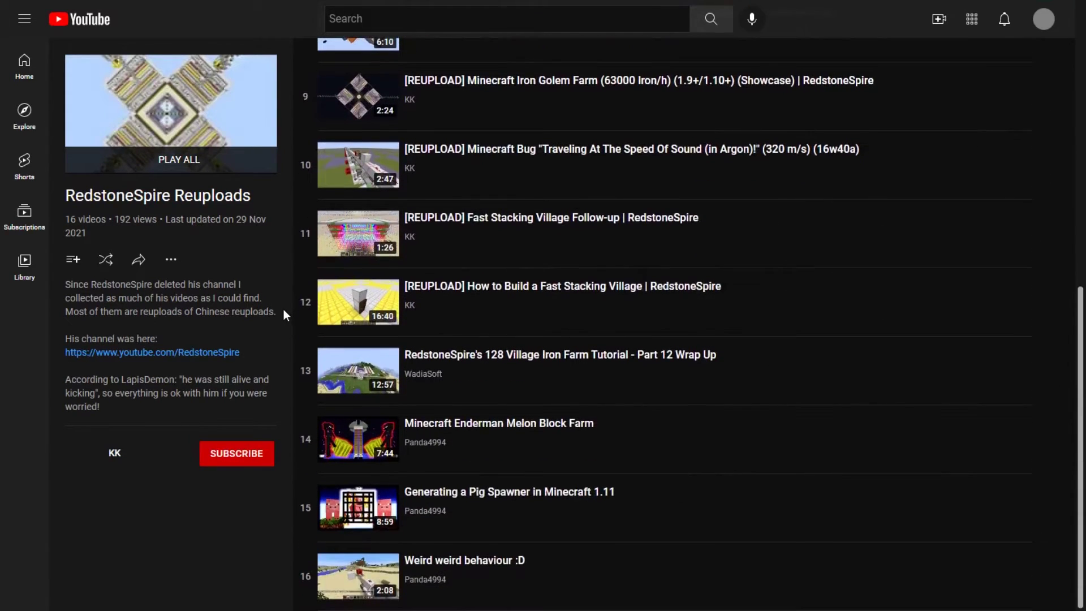
pyautogui.hotkey('alt', 'Left')
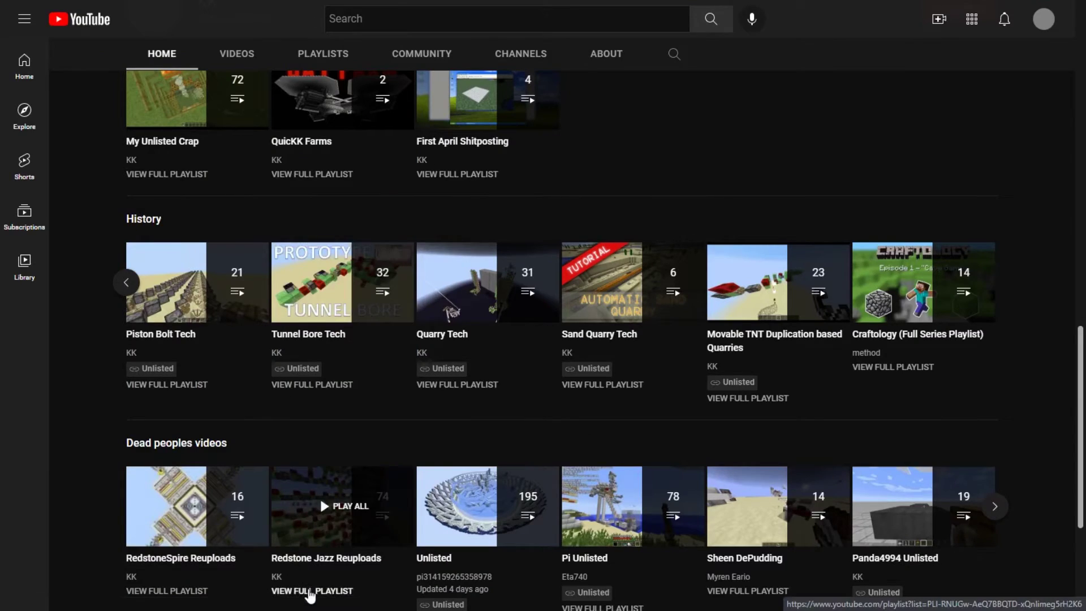
# Open the full Redstone Jazz Reuploads playlist, look through its videos to the end and return to the channel page.
pyautogui.click(280, 270)
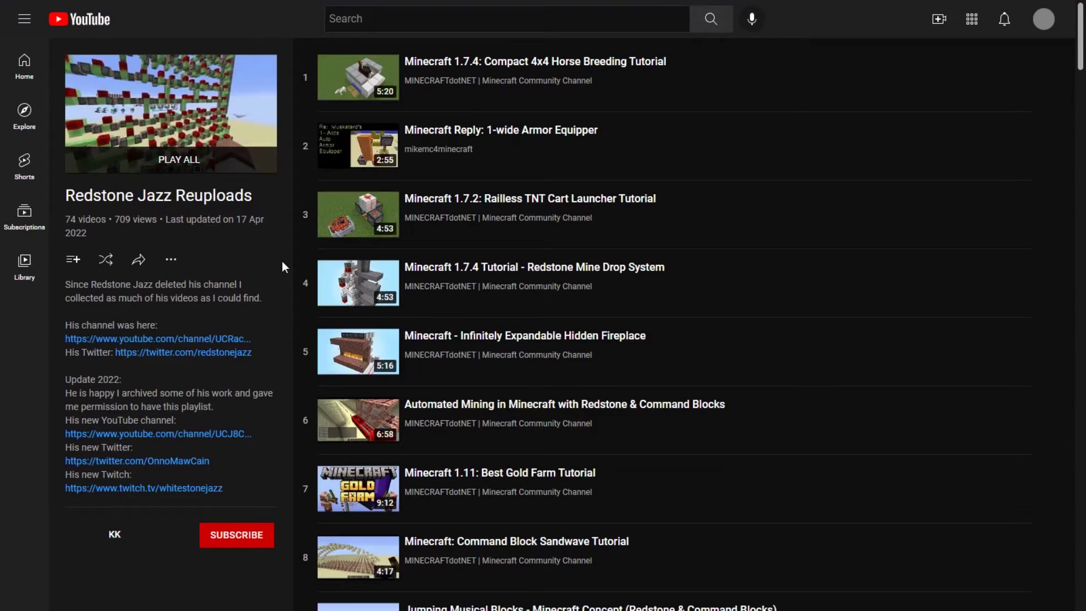
pyautogui.scroll(-20, 282, 442)
pyautogui.scroll(-20, 282, 441)
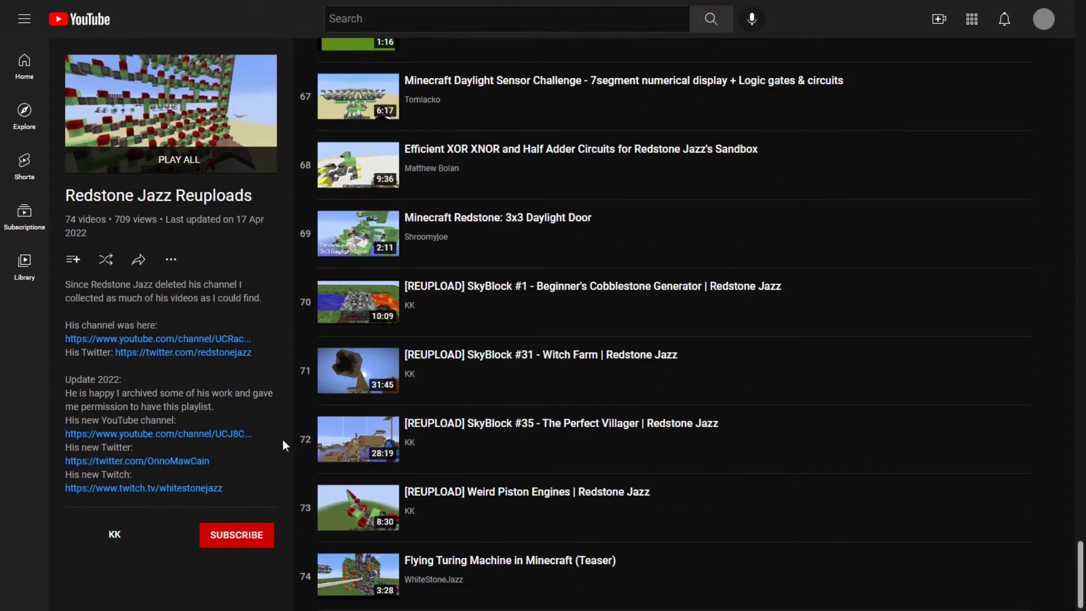
pyautogui.hotkey('alt', 'Left')
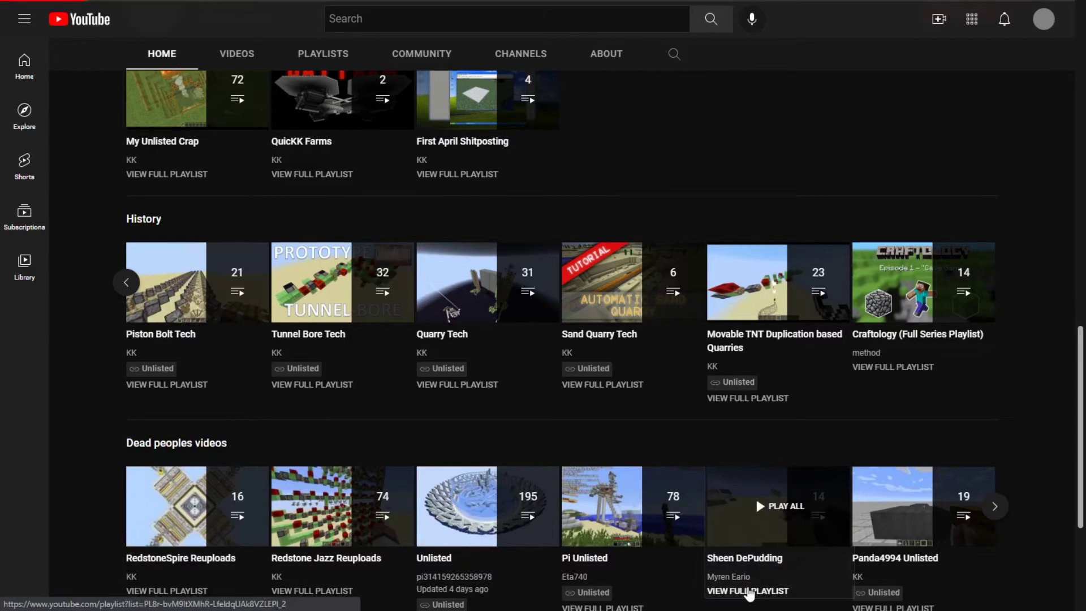
# View the videos in the full Sheen DePudding playlist and return to the channel page.
pyautogui.click(750, 591)
pyautogui.scroll(-7, 703, 519)
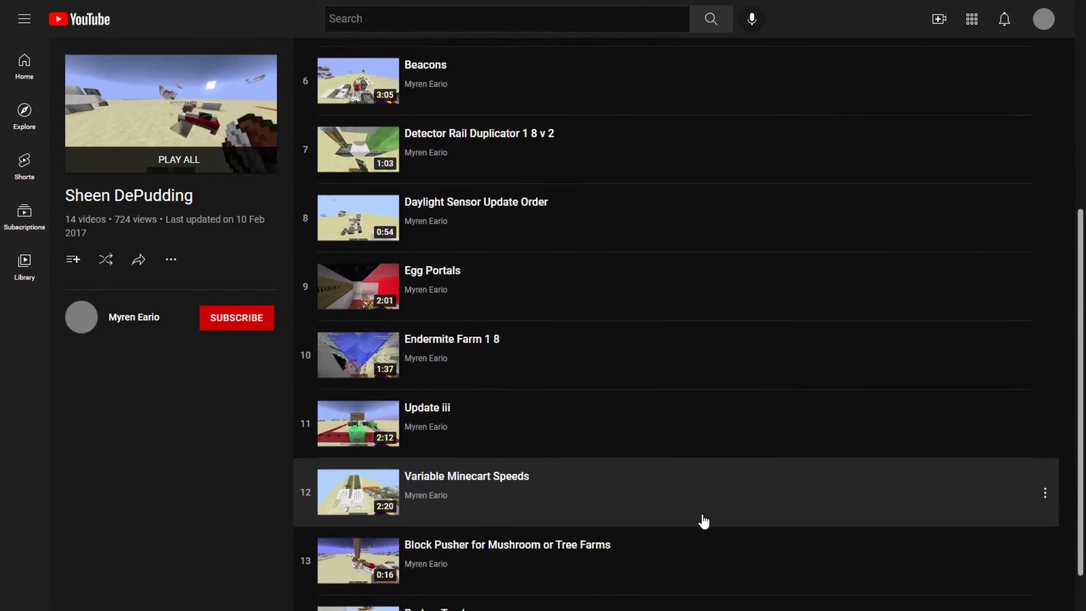
pyautogui.hotkey('alt', 'Left')
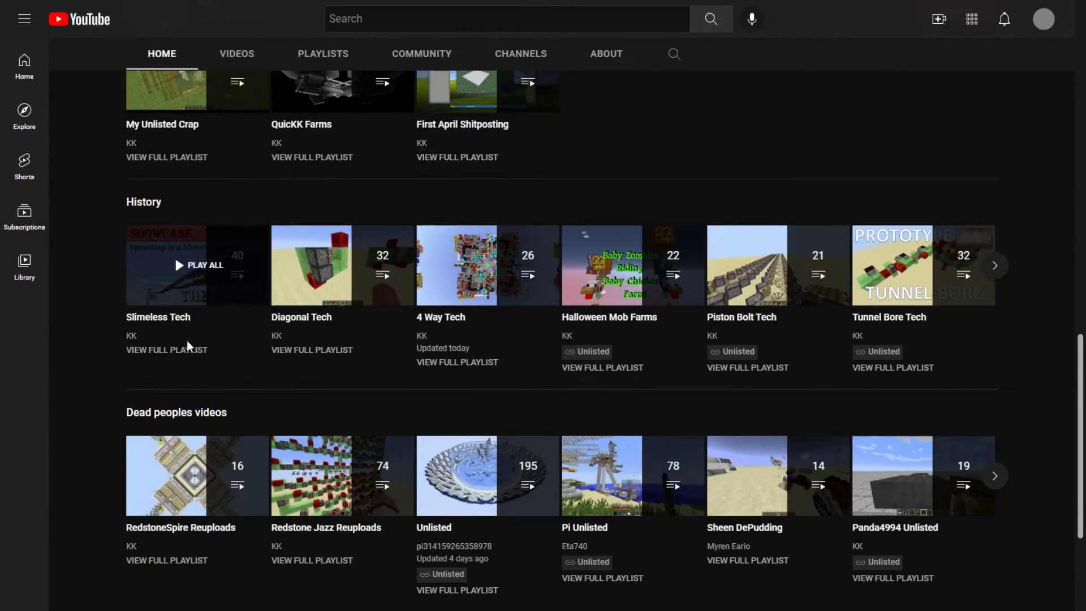
# Browse the remaining History playlists, open the full Slimeless Tech playlist and look through its videos to the end.
pyautogui.click(995, 267)
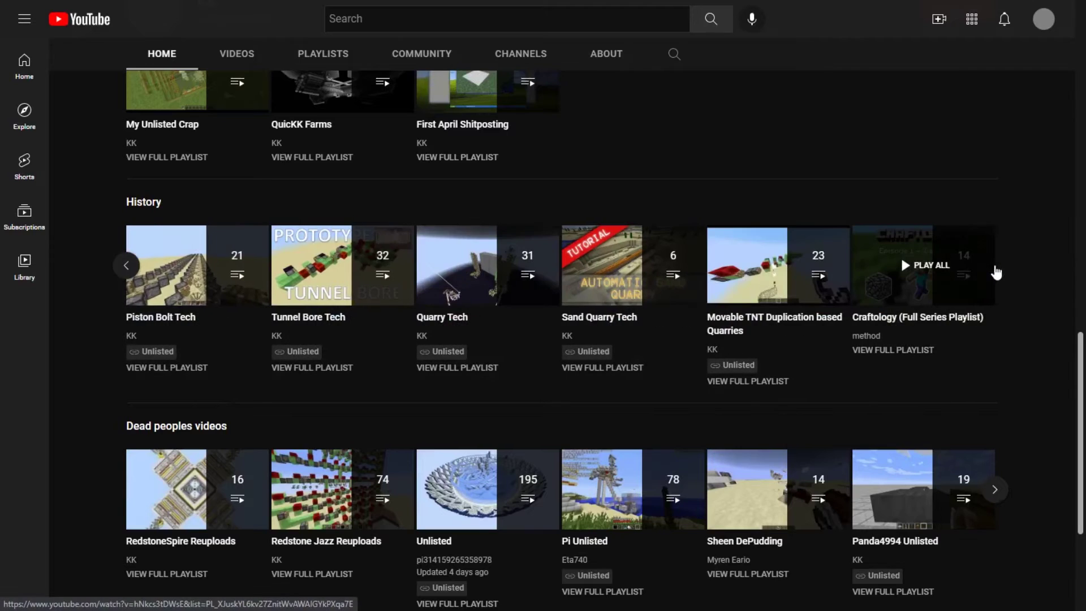
pyautogui.scroll(-1, 1004, 396)
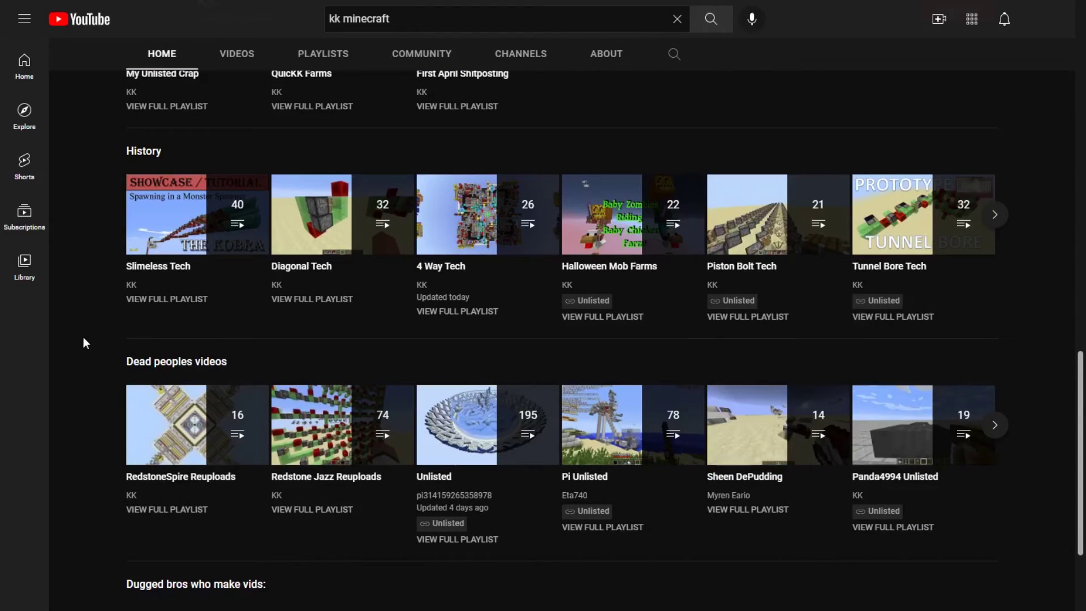
pyautogui.click(146, 305)
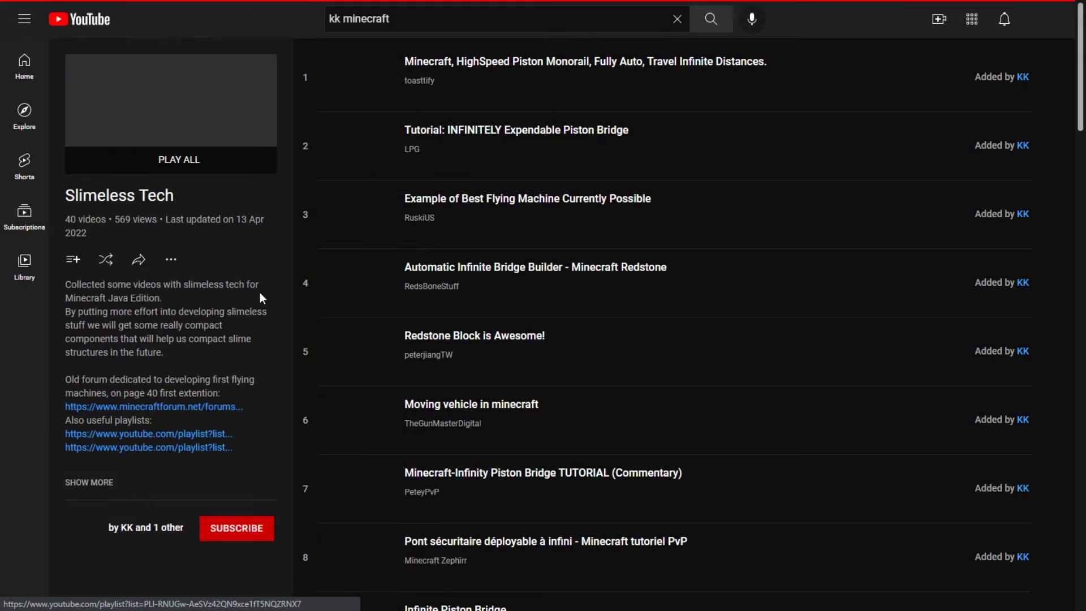
pyautogui.scroll(-10, 259, 292)
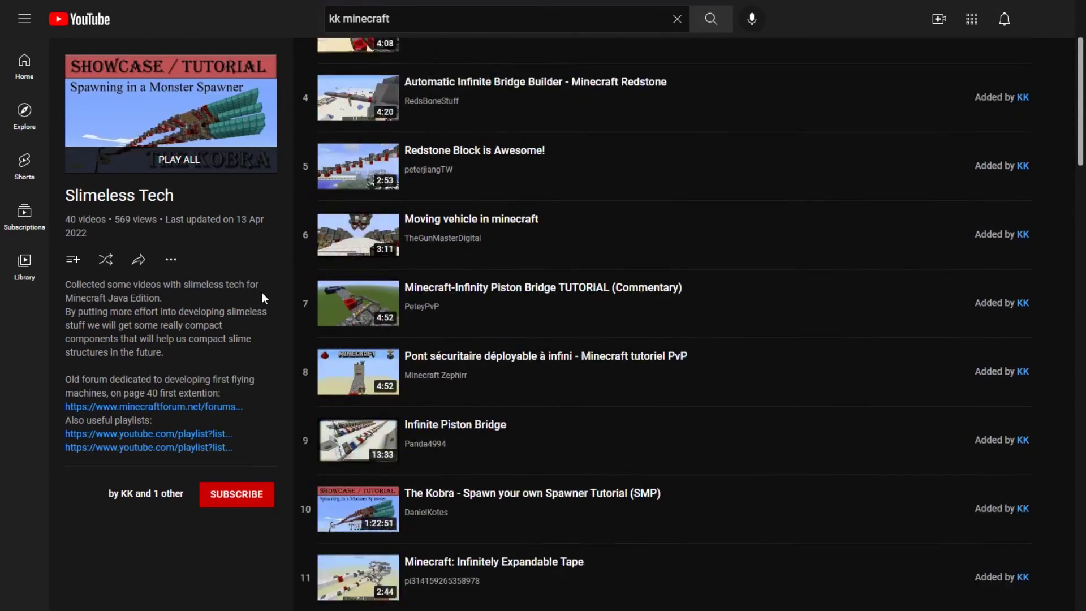
pyautogui.scroll(-20, 262, 294)
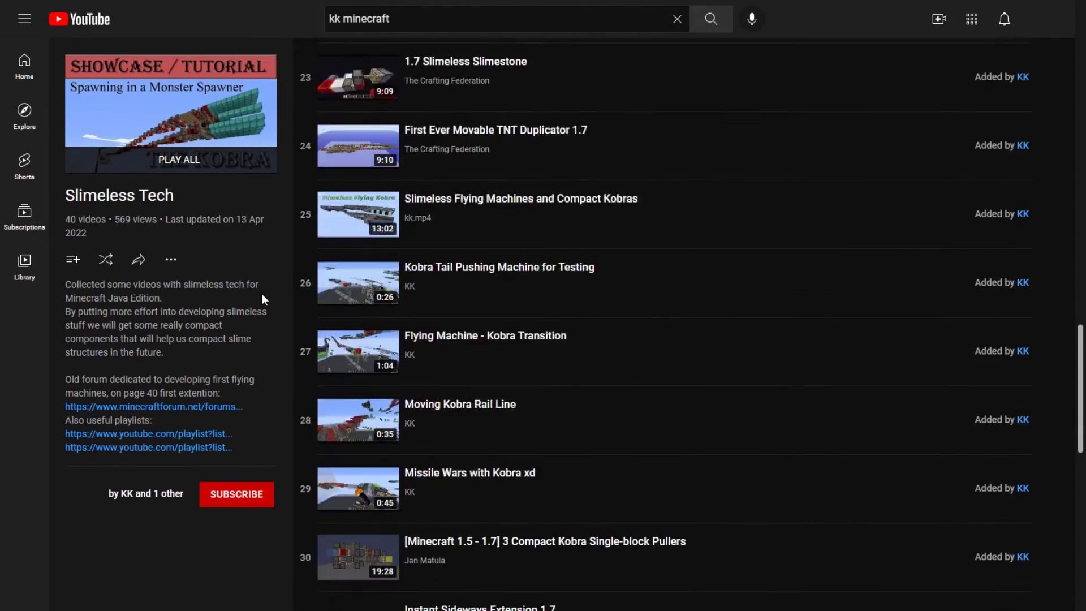
pyautogui.scroll(-3, 263, 299)
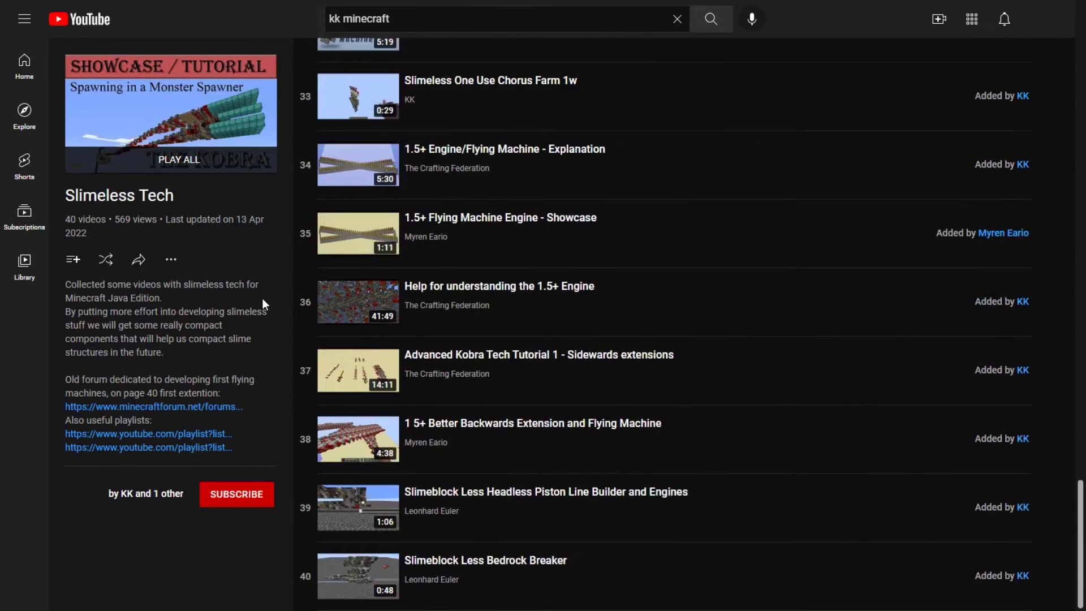